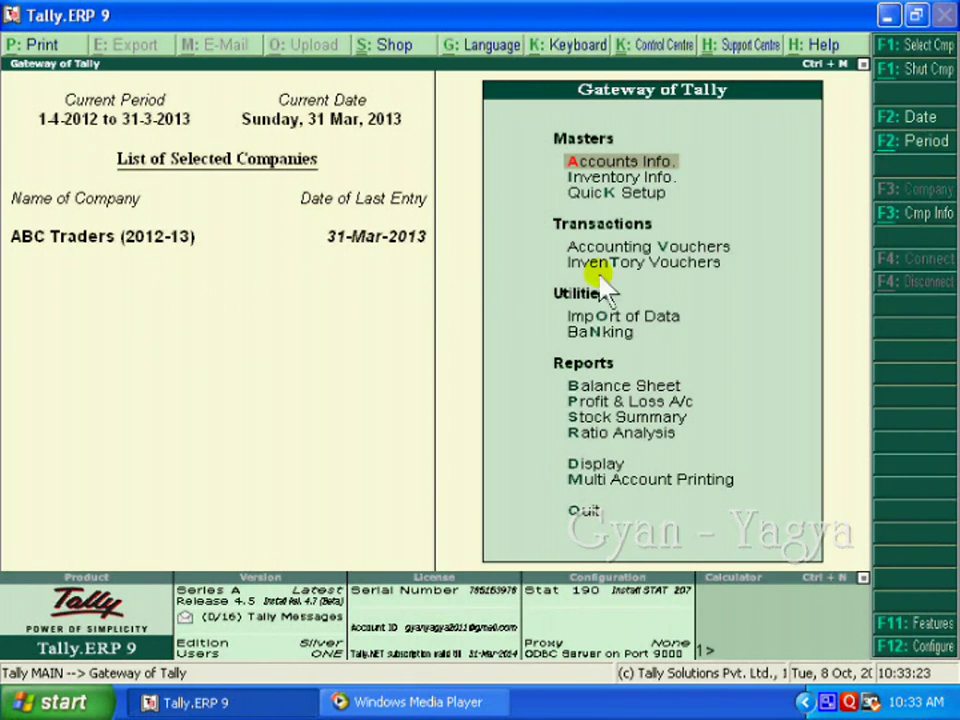
- Close the ABC Traders (2012-13) company and begin creating a new company named ABC Traders (2013-14)
click(930, 74)
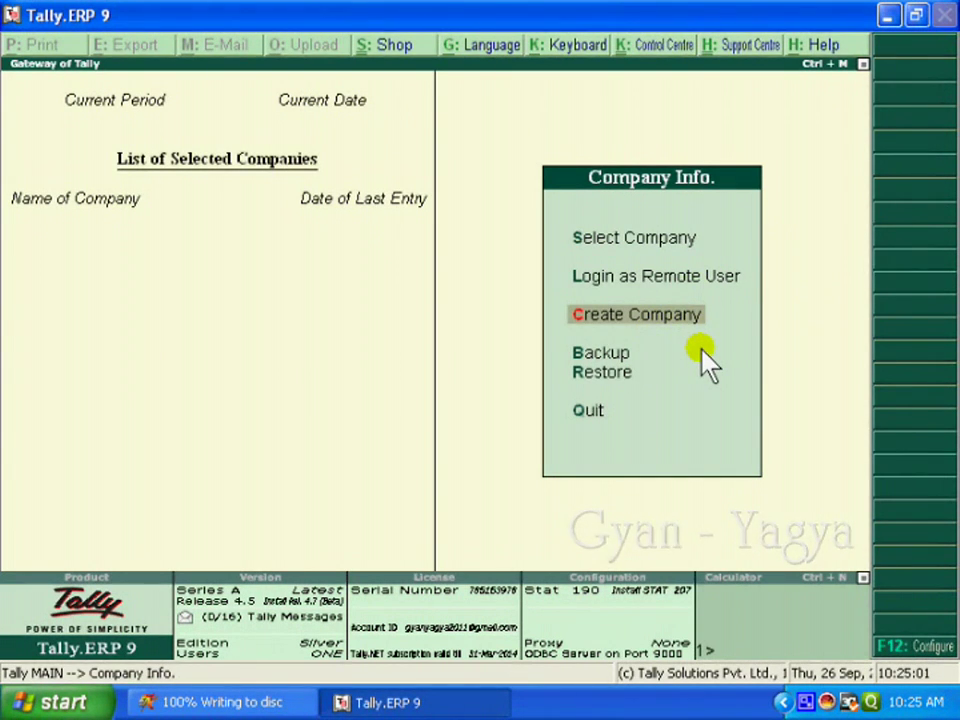
key(Return)
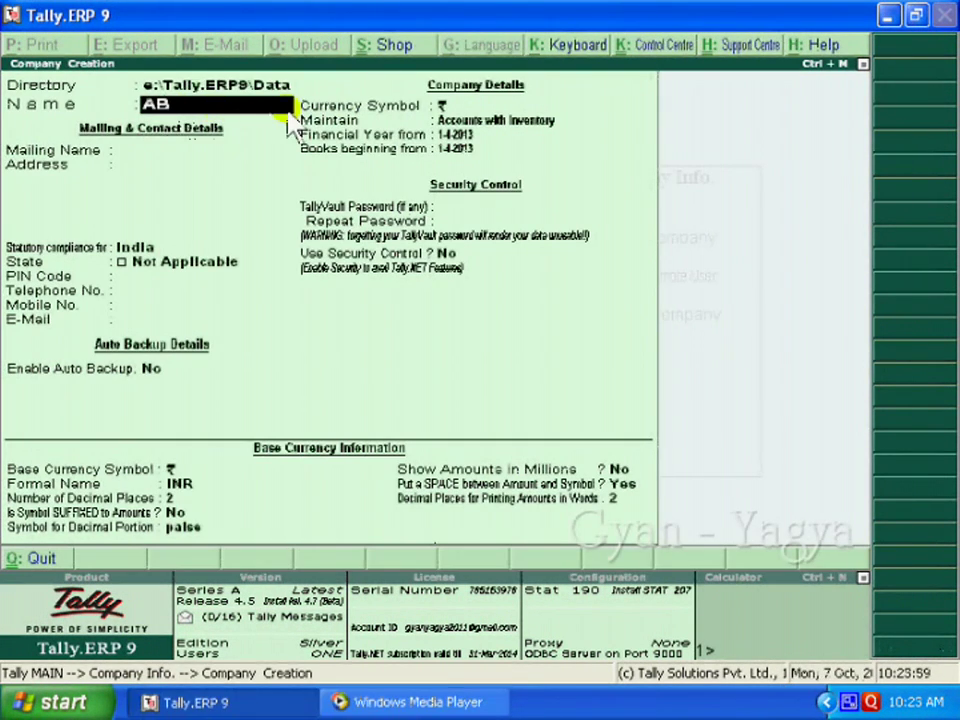
text(C)
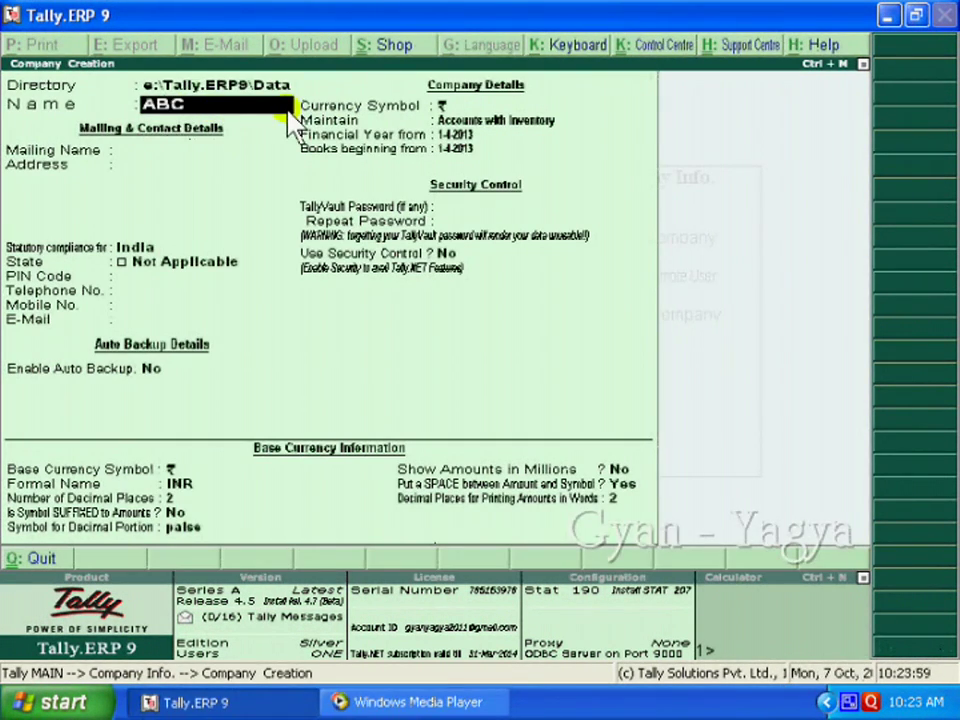
text( Traders)
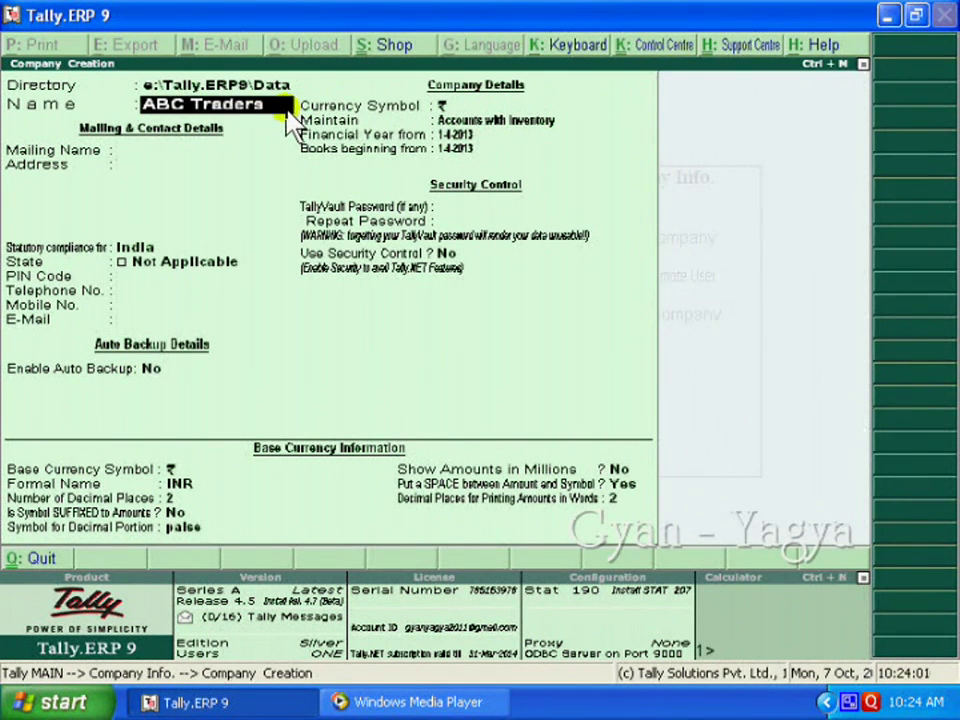
text( (2013-14))
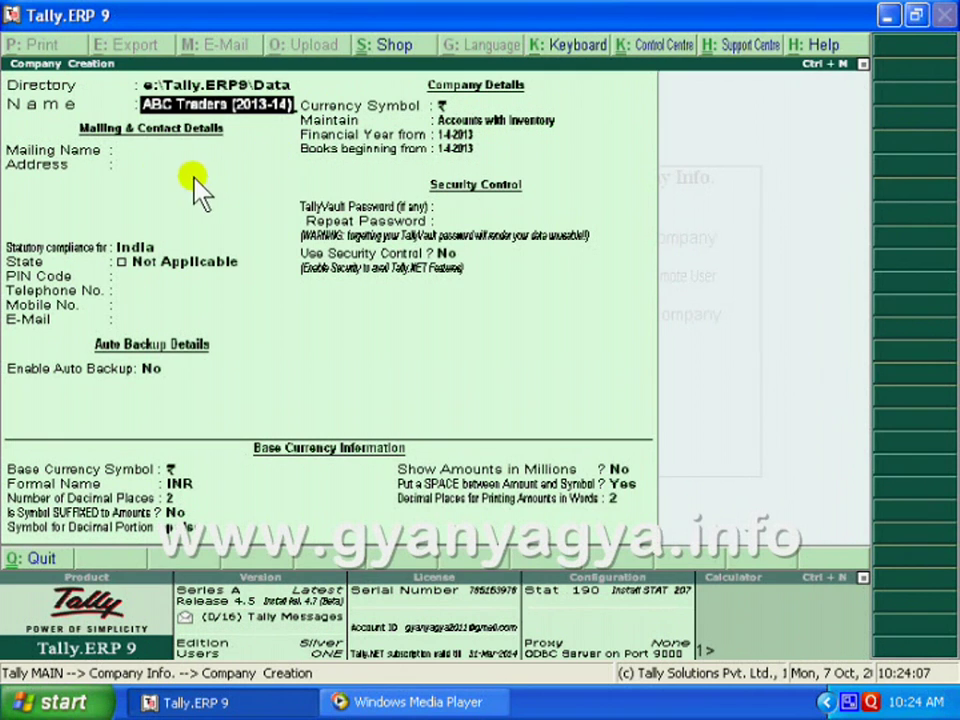
key(Return)
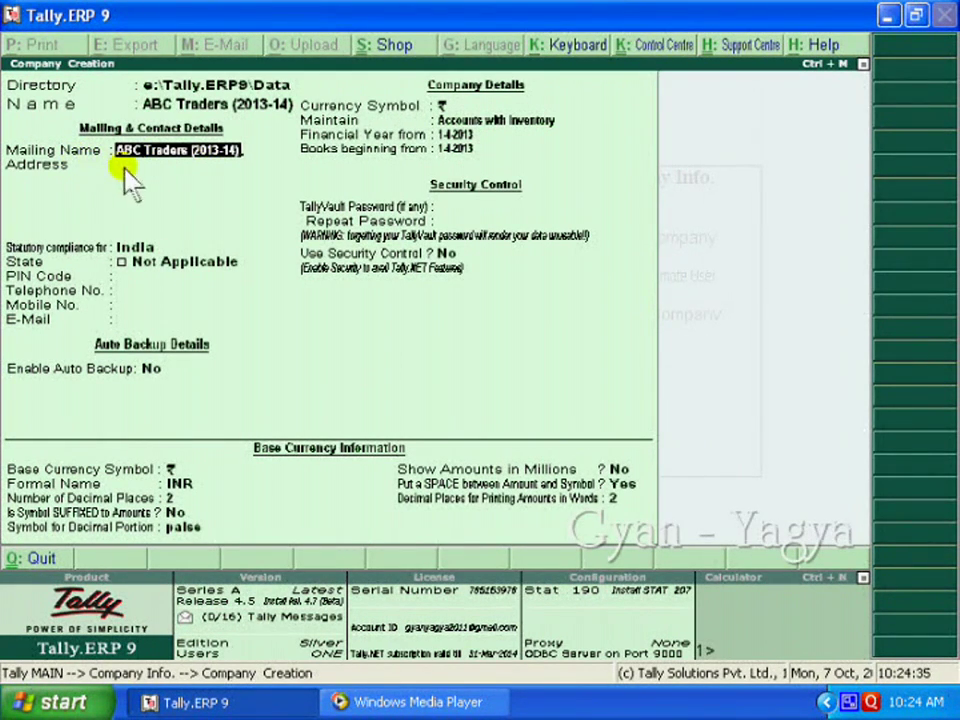
- Shorten the new company's mailing name to ABC Traders and save the company
double_click(208, 157)
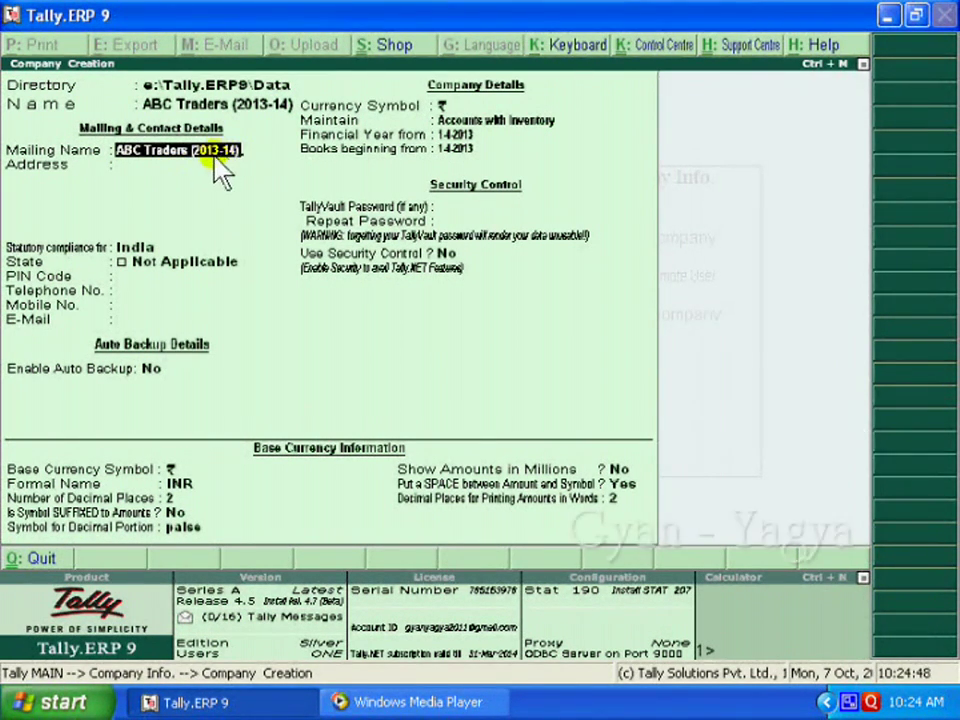
key(BackSpace)
key(BackSpace)
key(BackSpace)
key(BackSpace)
key(BackSpace)
key(BackSpace)
key(BackSpace)
key(BackSpace)
key(BackSpace)
key(BackSpace)
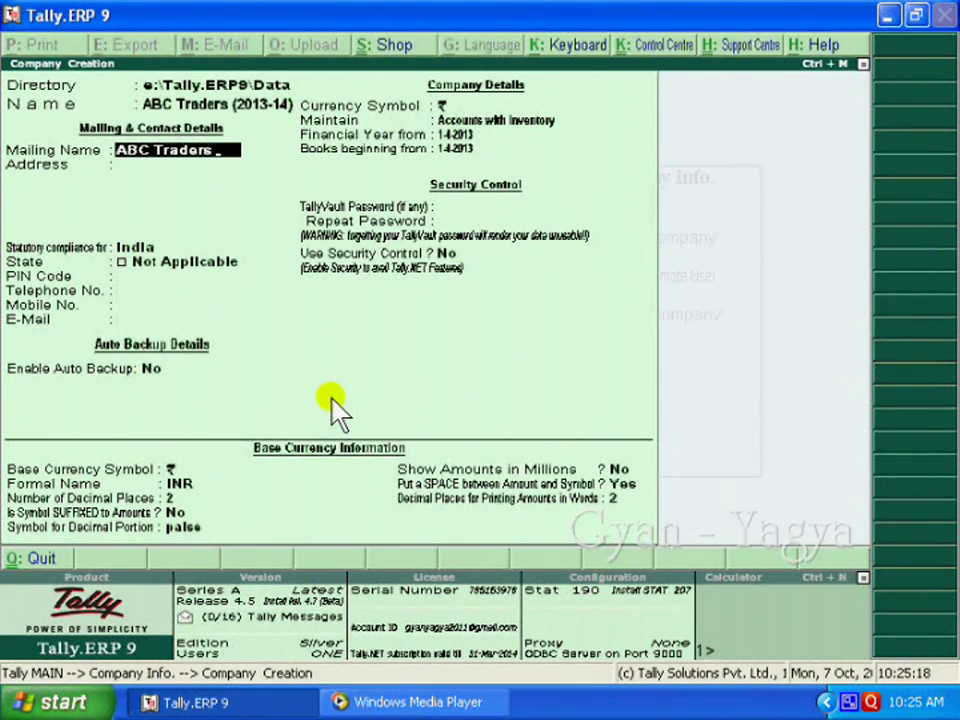
key(ctrl+a)
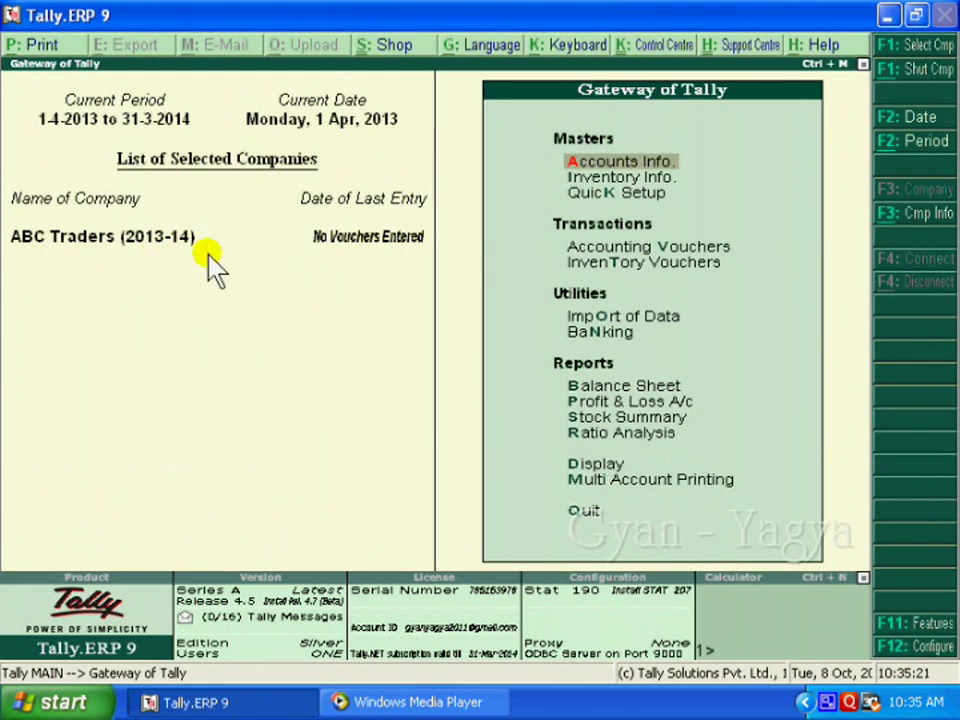
- Display the list of existing ledgers in the new company's accounts masters, then close it
click(656, 164)
key(Down)
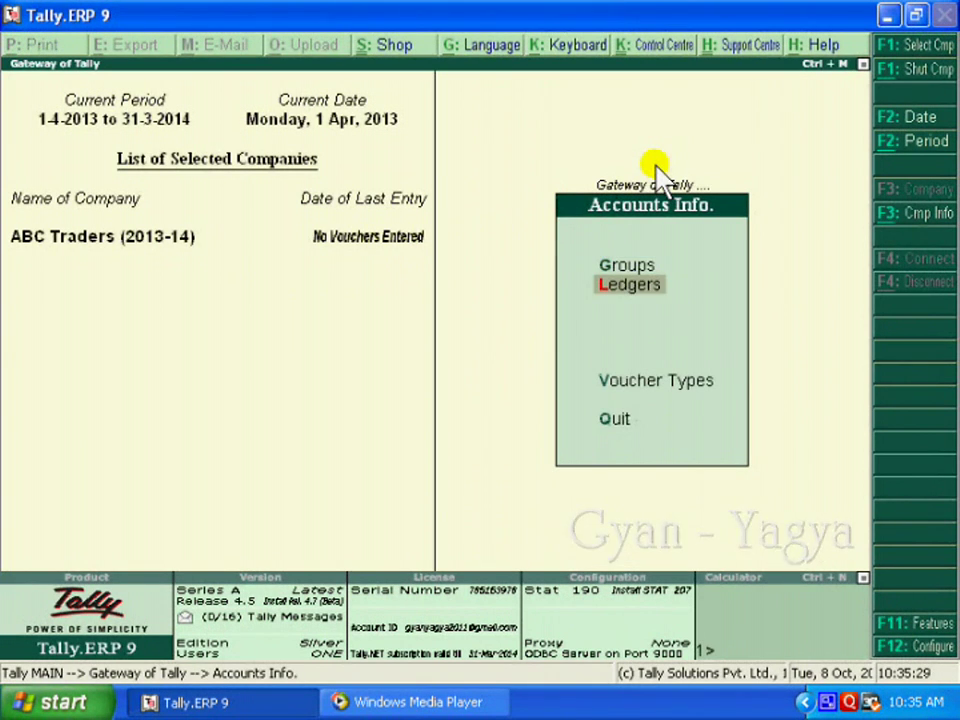
key(Return)
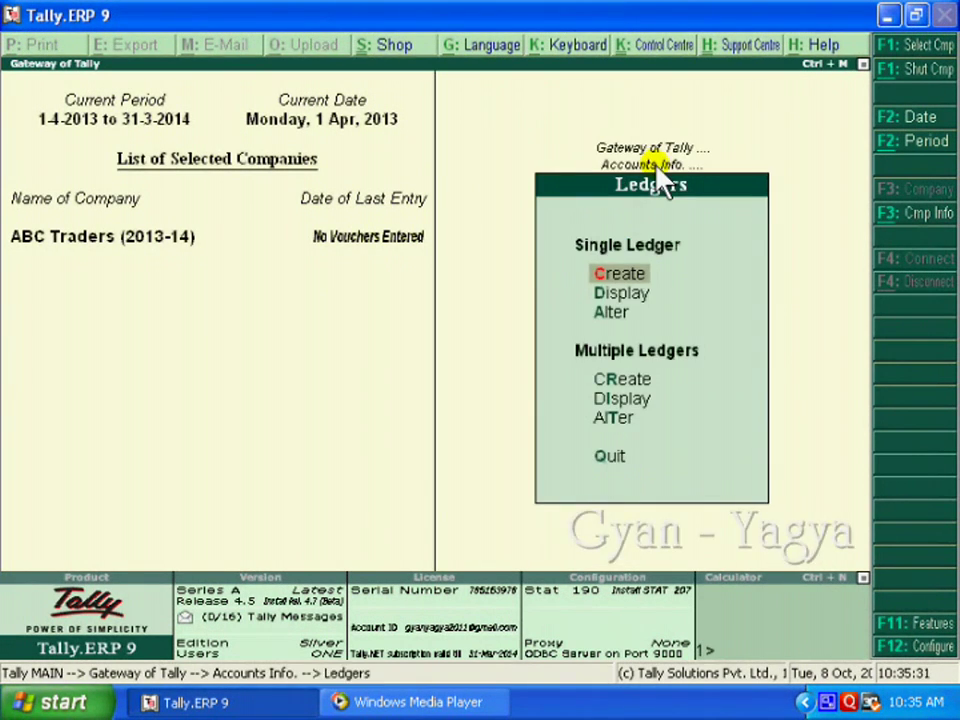
key(Down)
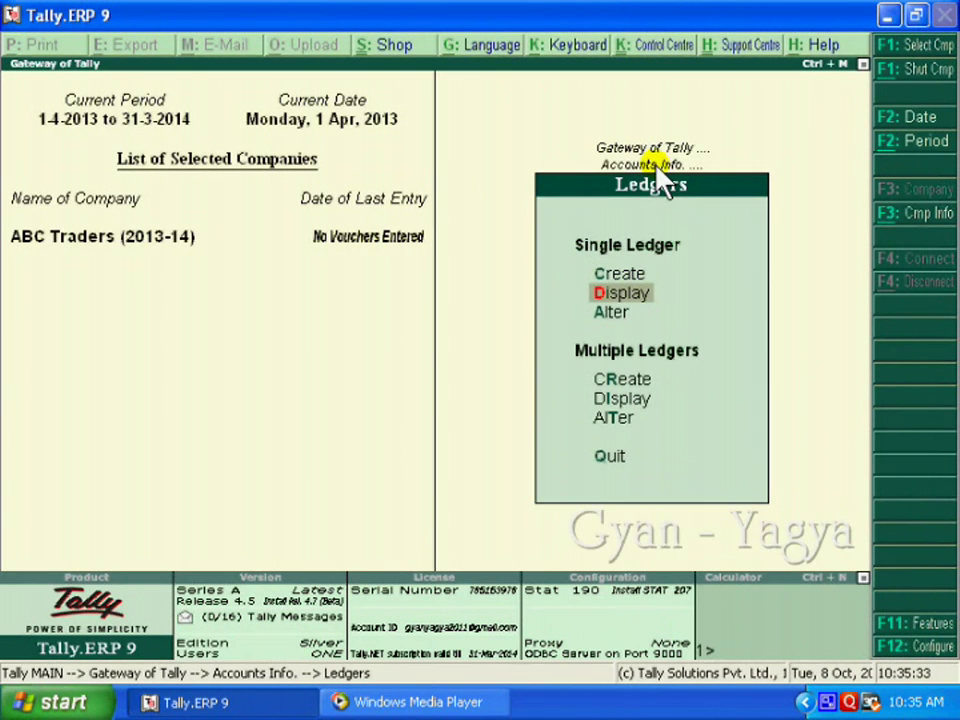
key(Return)
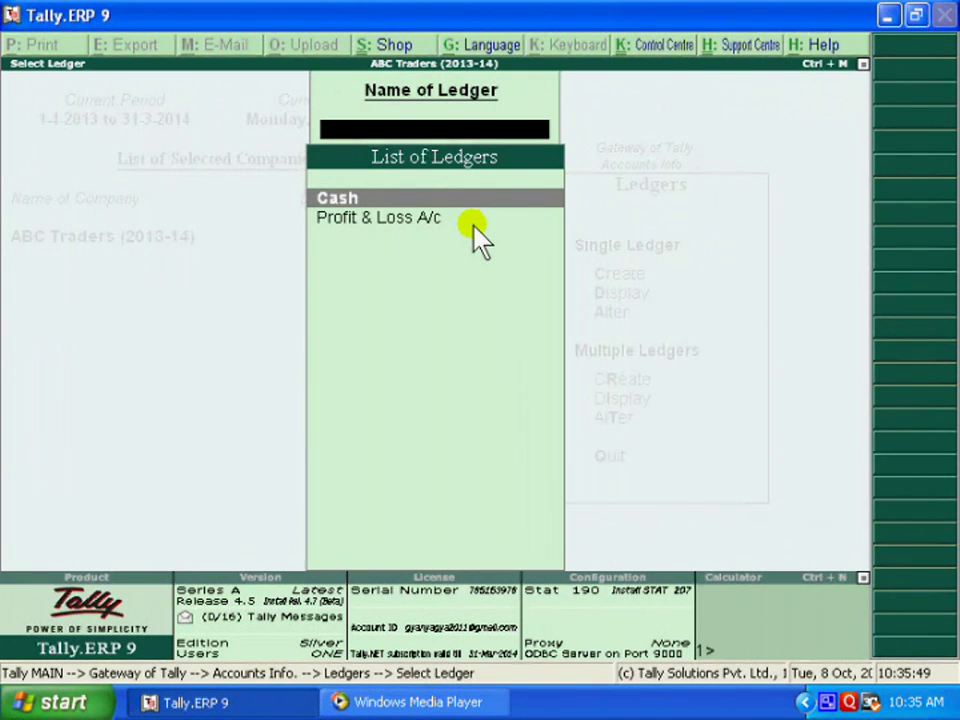
key(Escape)
key(Escape)
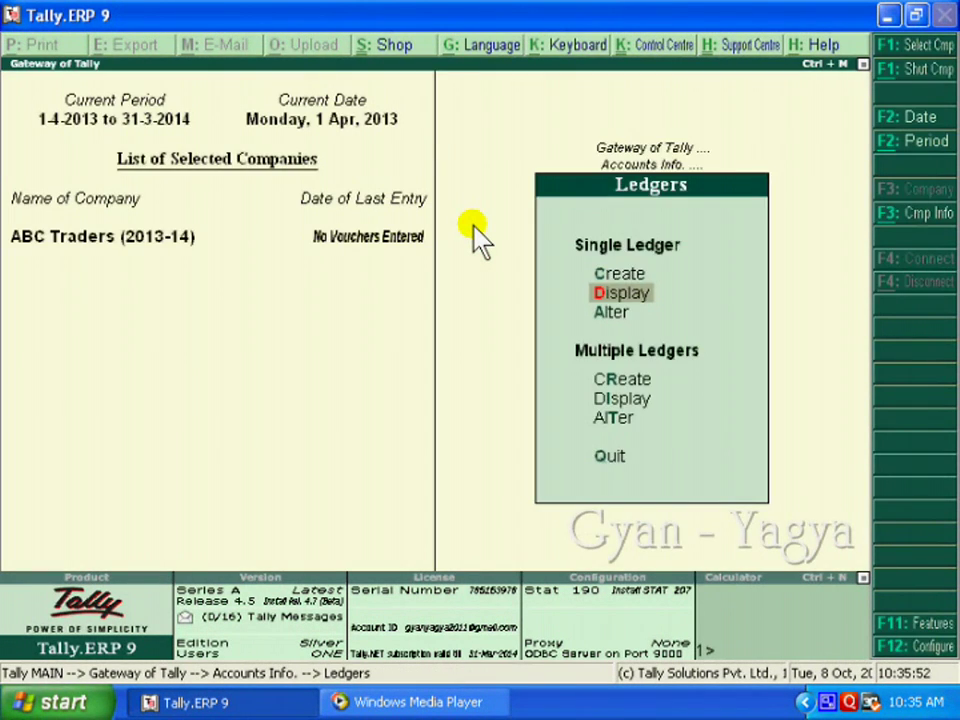
- Check the inventory masters for existing stock items, then return to the main gateway
key(Down)
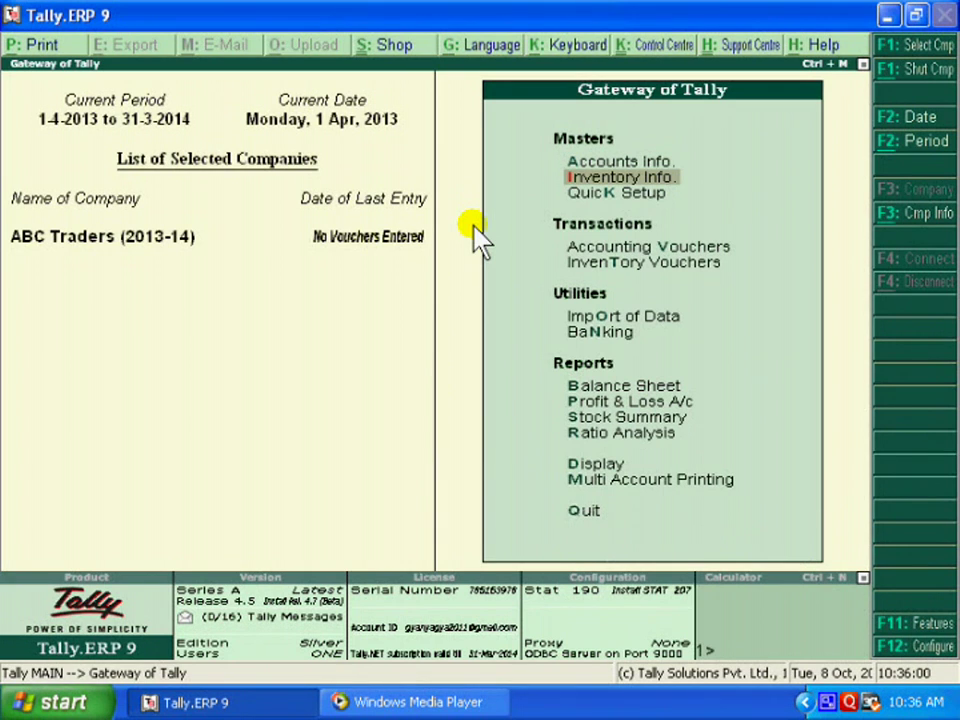
click(671, 180)
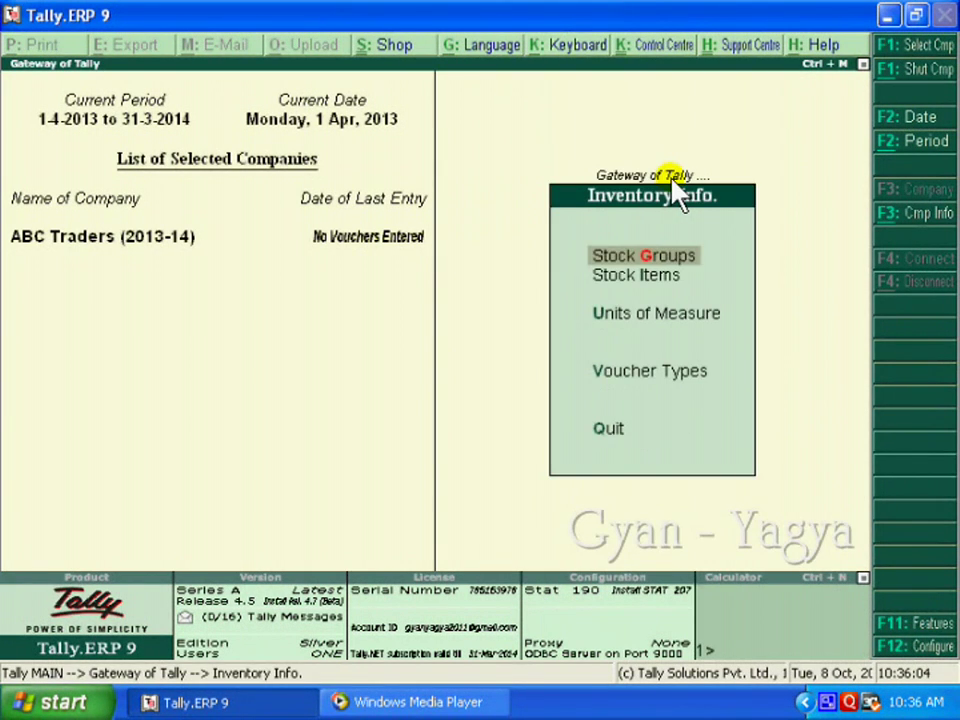
key(Down)
key(Return)
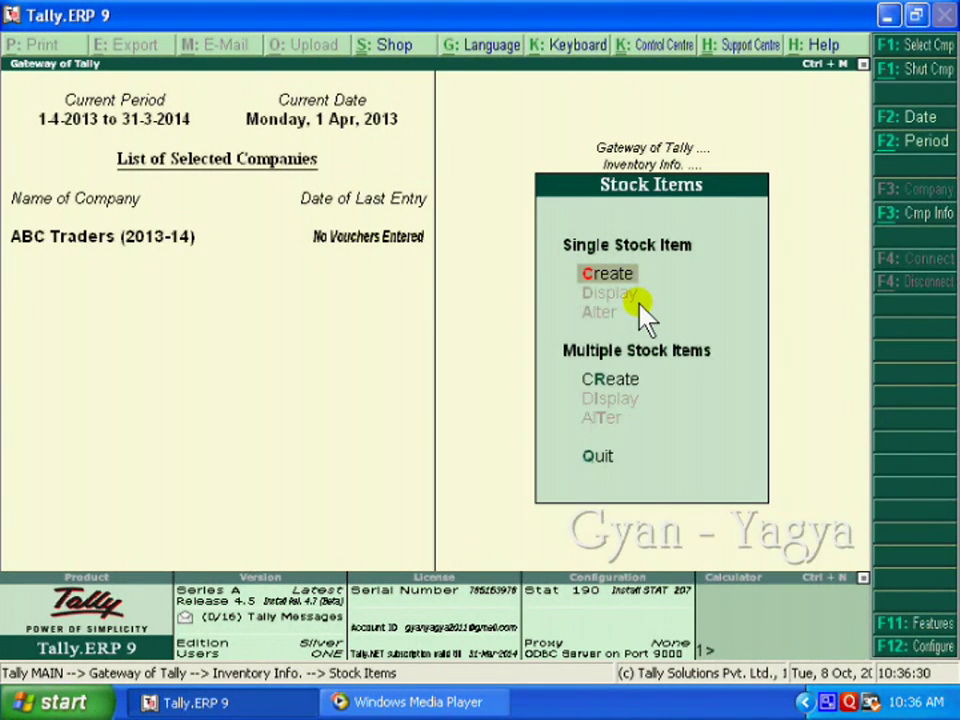
key(Escape)
key(Escape)
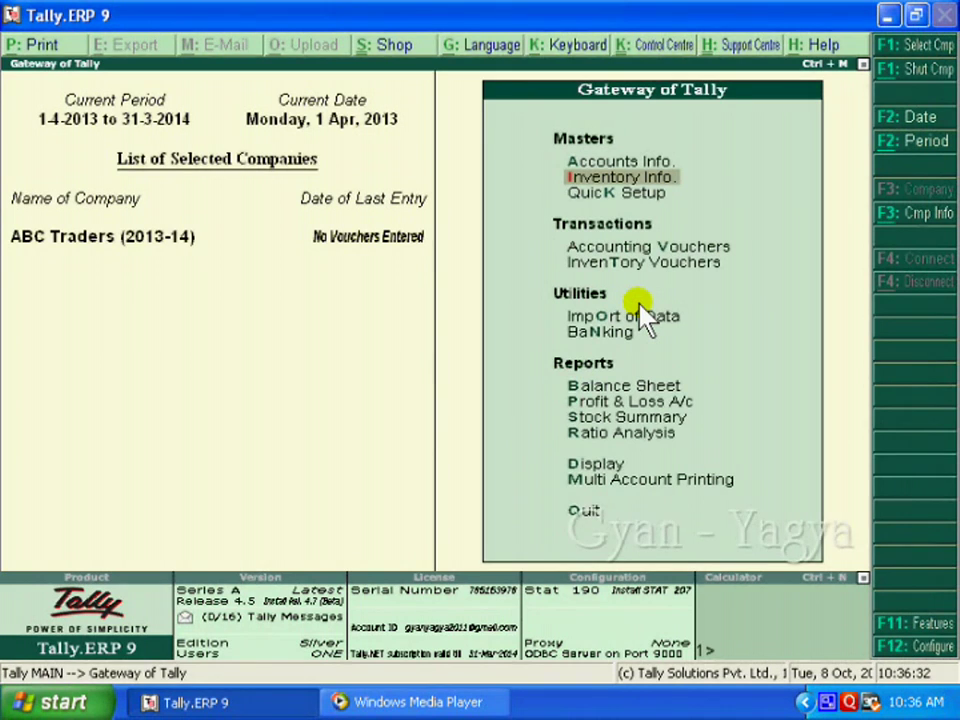
- Start an import of masters and set the import file name to master.xml
key(Down)
key(Down)
key(Down)
key(Down)
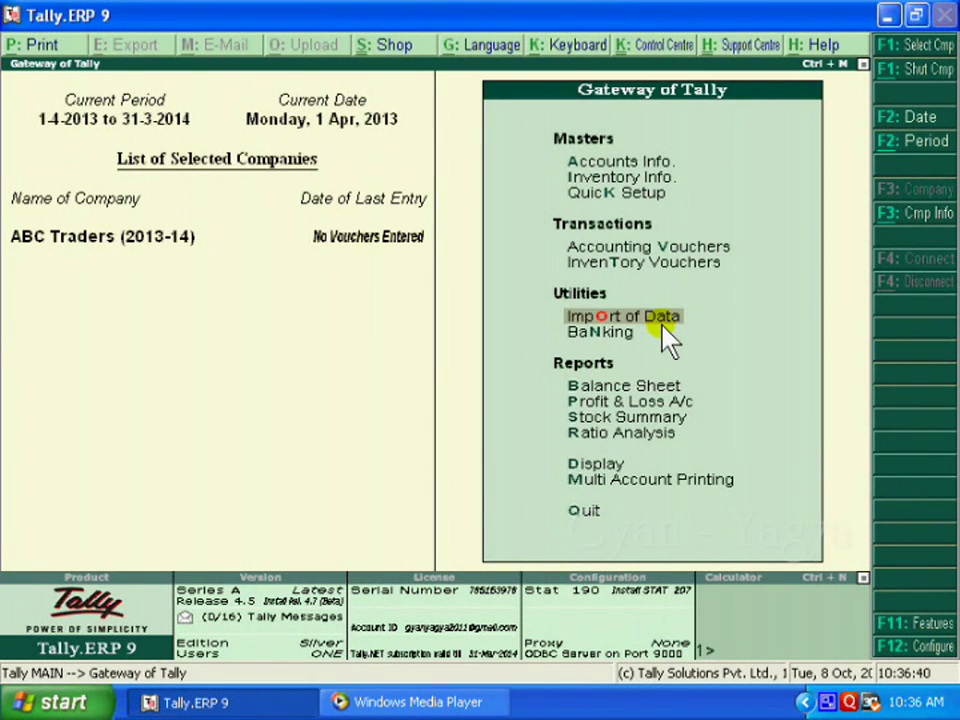
click(662, 320)
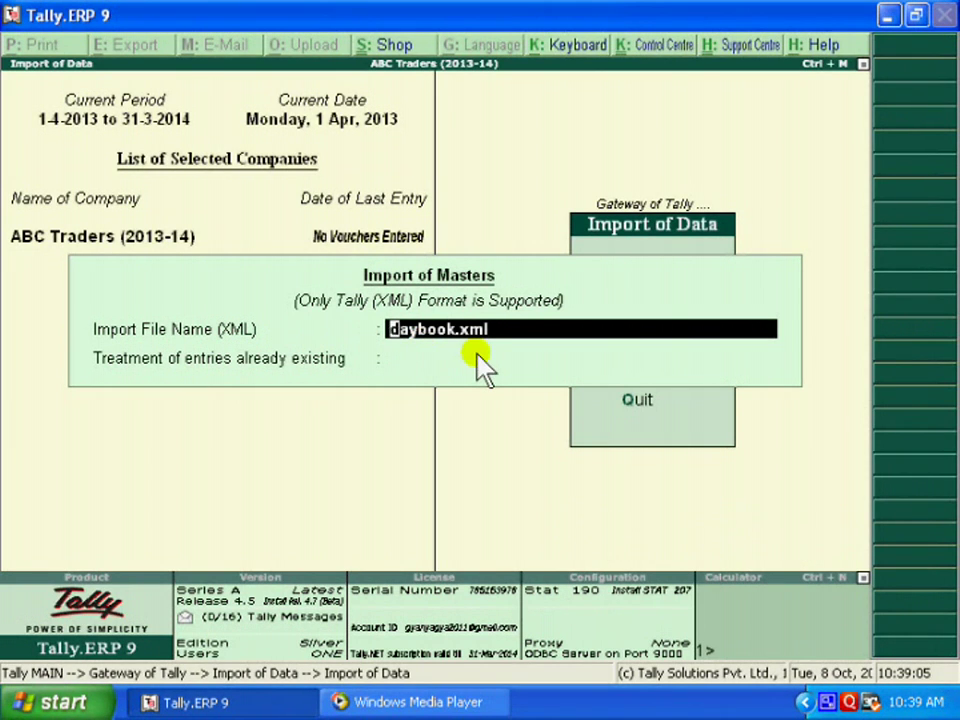
text(master.x)
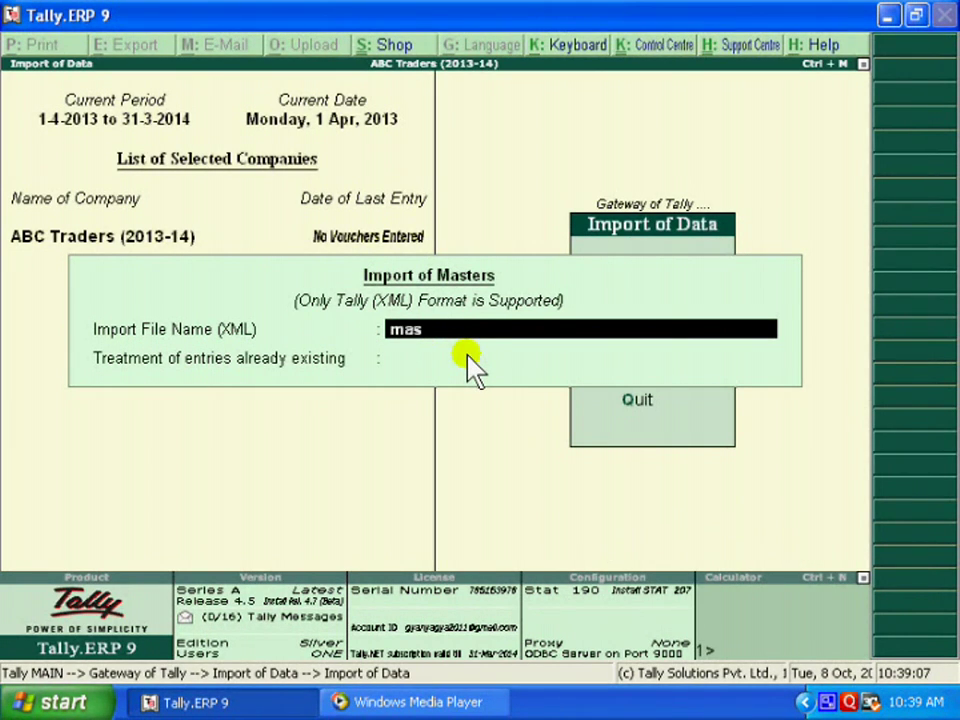
text(ml)
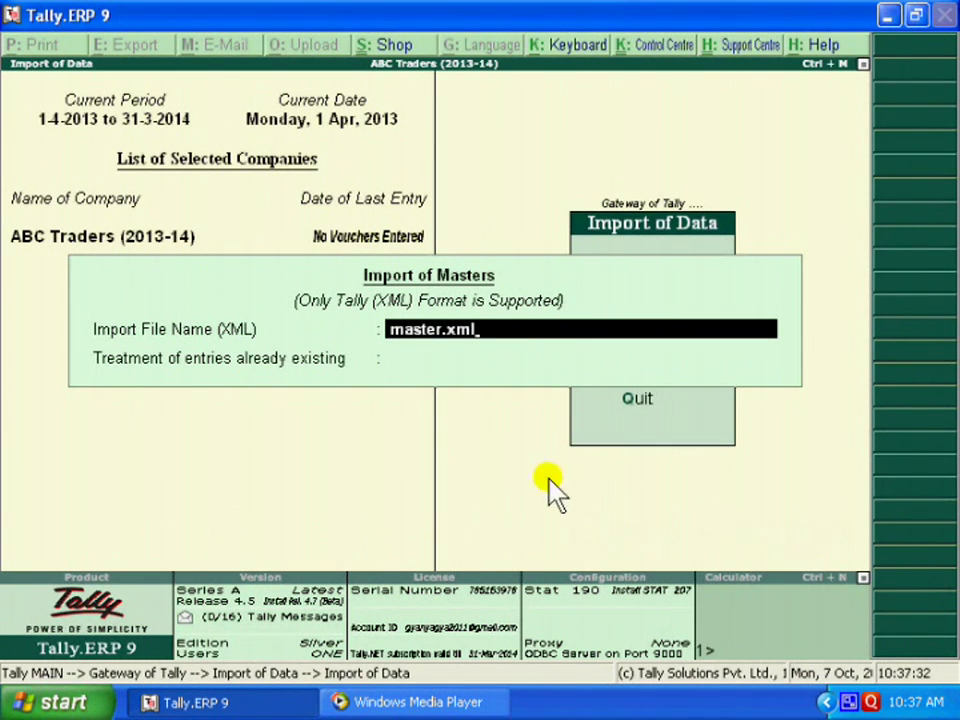
- Replace the import file name with the full path d:\master.xml
key(BackSpace)
key(BackSpace)
key(BackSpace)
key(BackSpace)
key(BackSpace)
key(BackSpace)
key(BackSpace)
key(BackSpace)
key(BackSpace)
key(BackSpace)
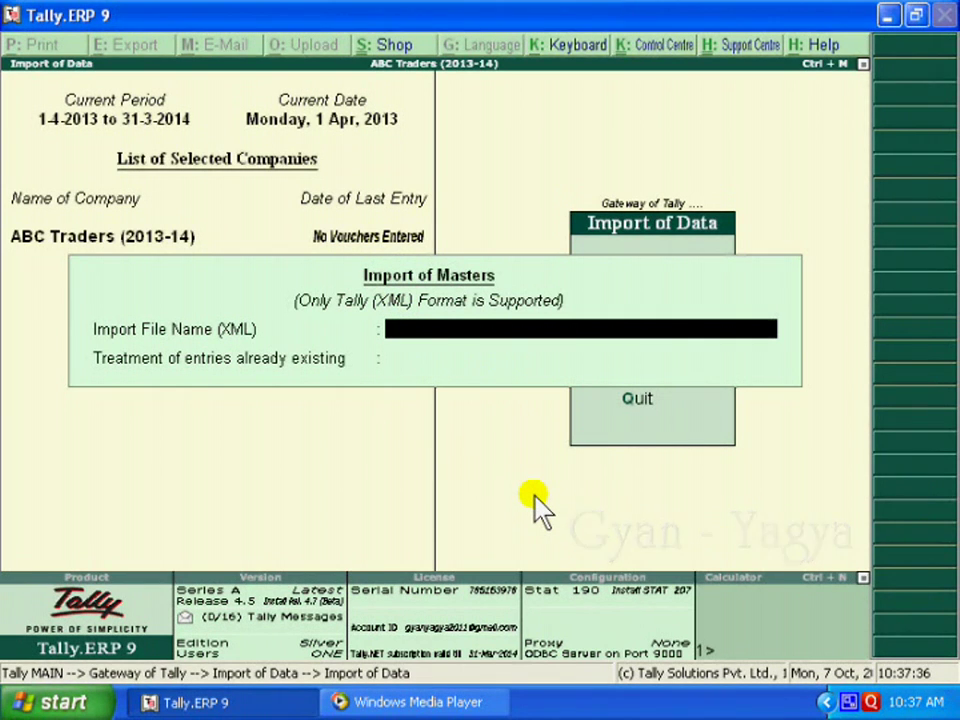
text(d:)
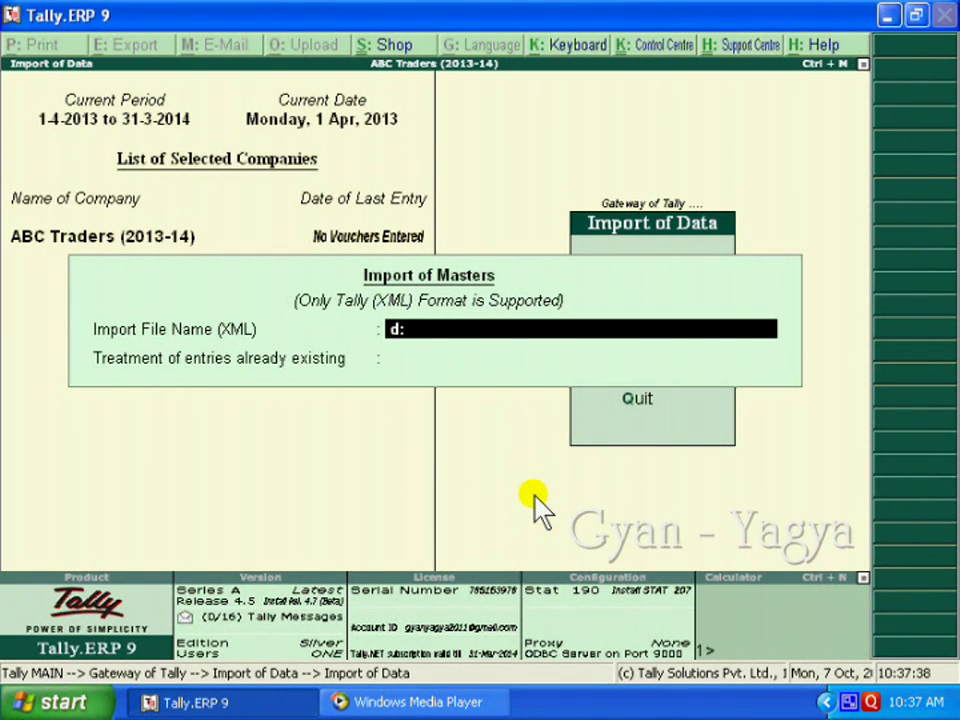
text(\m)
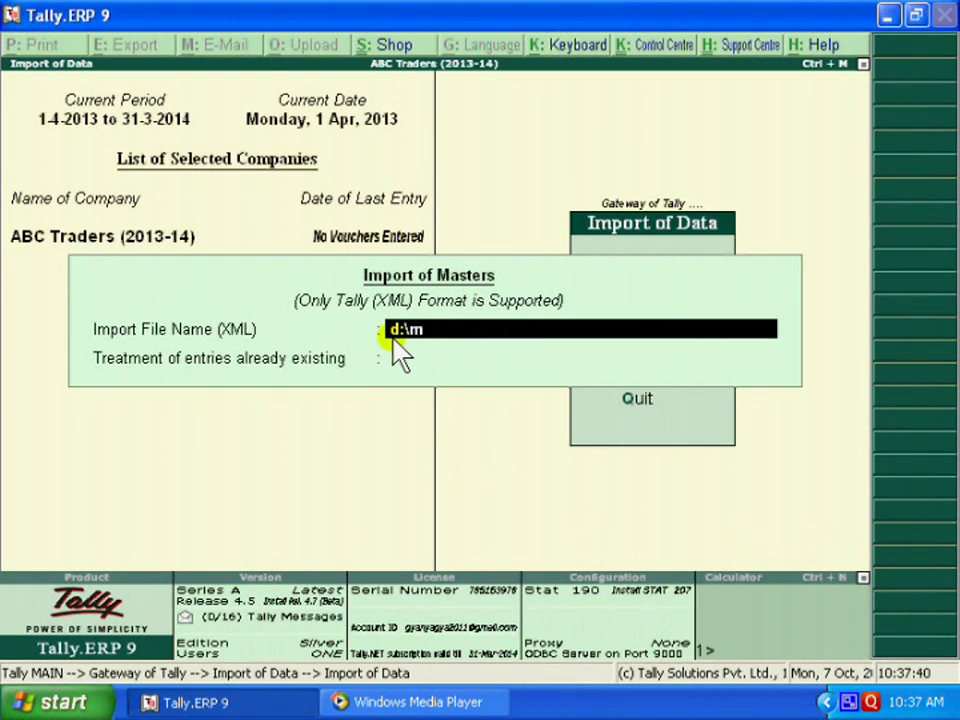
text(aster)
text(.xml)
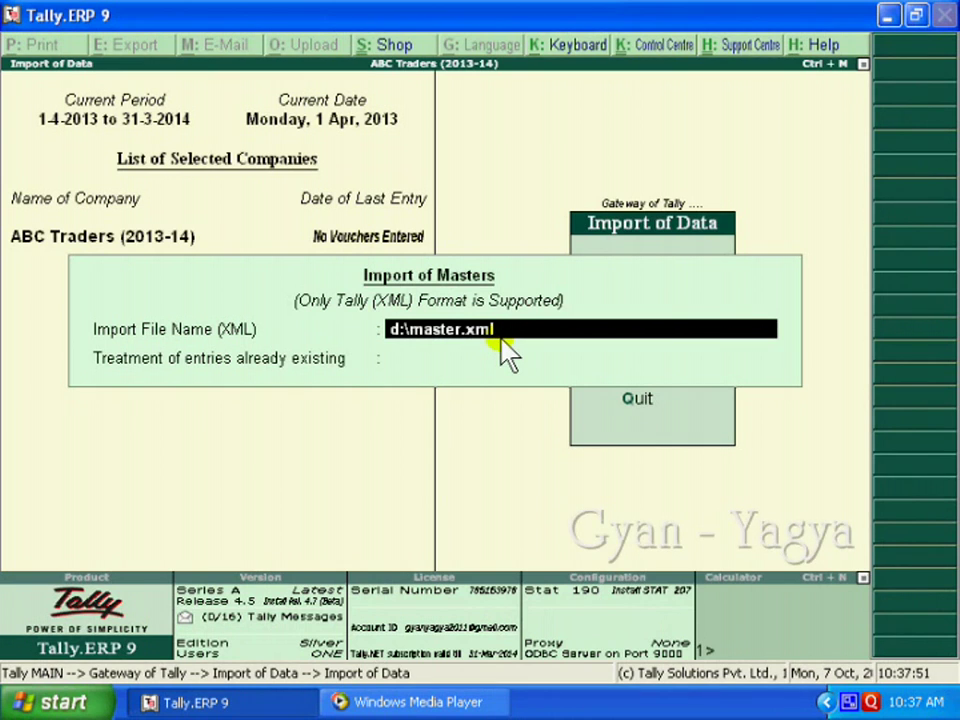
- Remove the d:\ prefix from the import file name so that only master.xml remains
click(390, 332)
key(Delete)
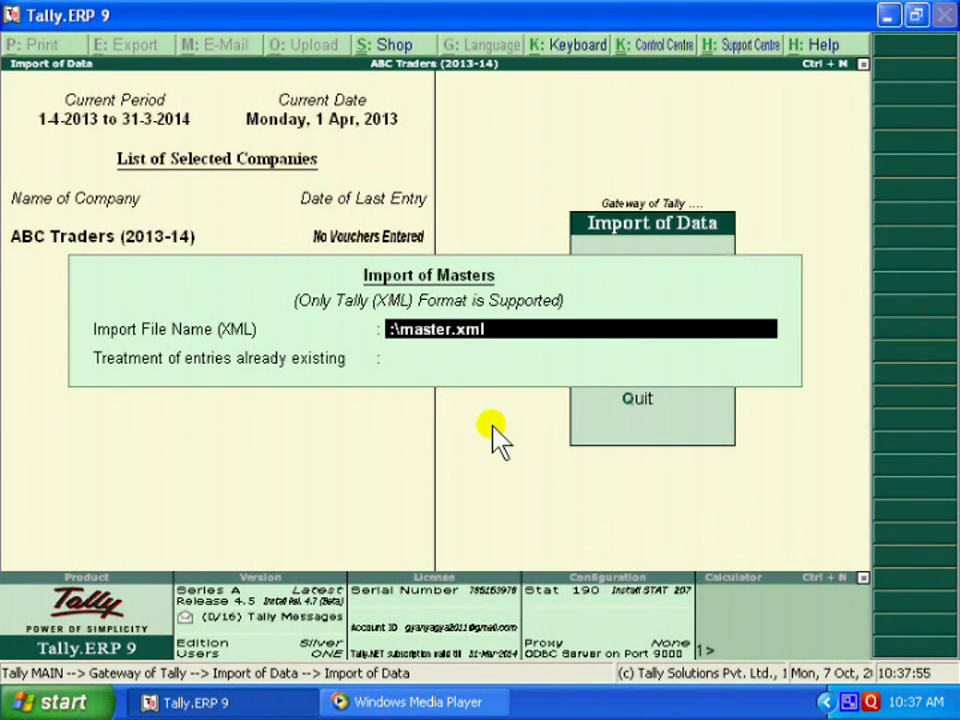
key(Delete)
key(Delete)
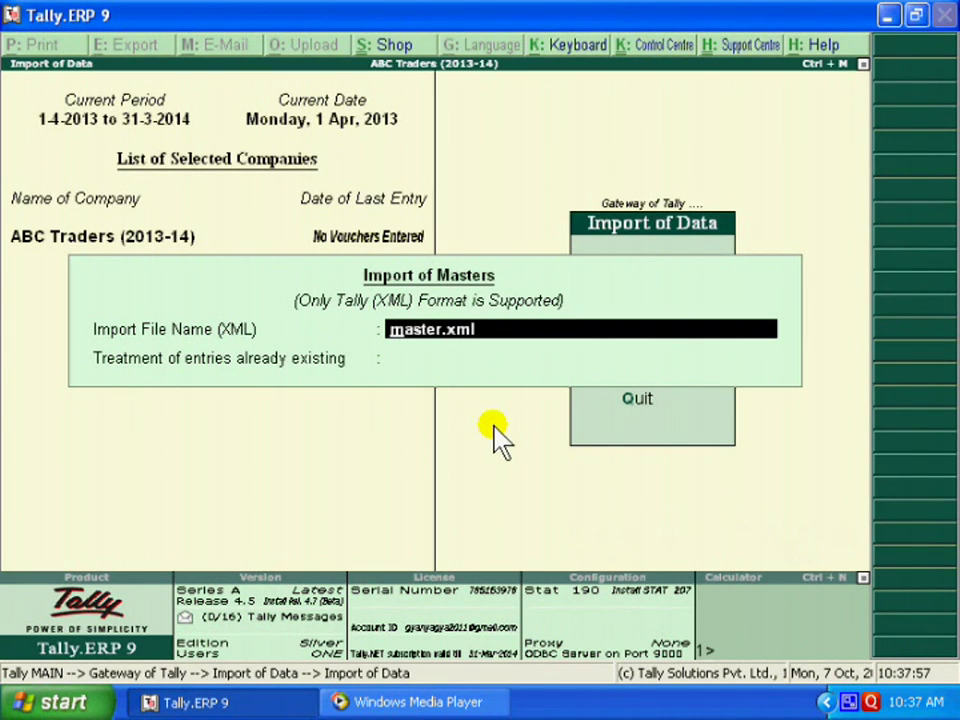
- Import the masters from master.xml, treating already existing entries with Modify with new data, and leave the import options
click(476, 338)
key(Home)
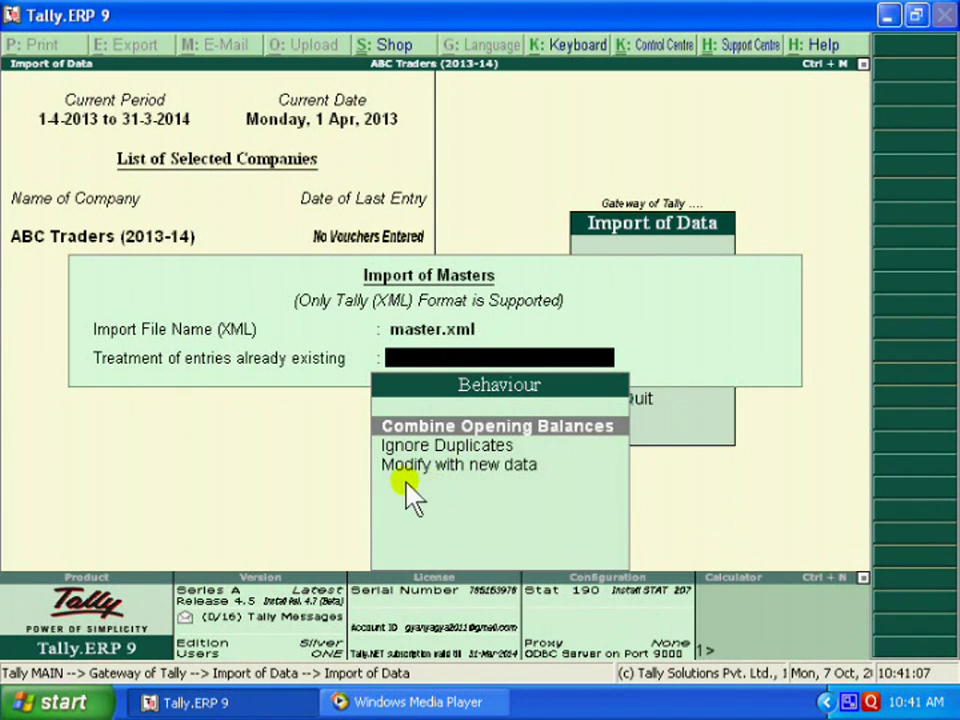
key(Down)
key(Down)
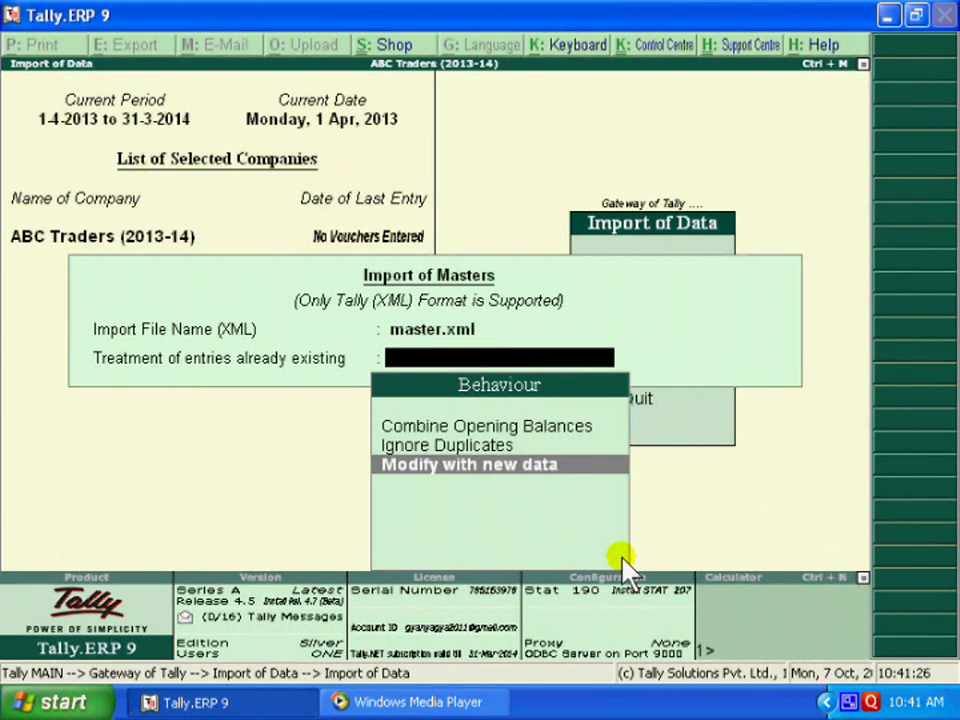
key(Return)
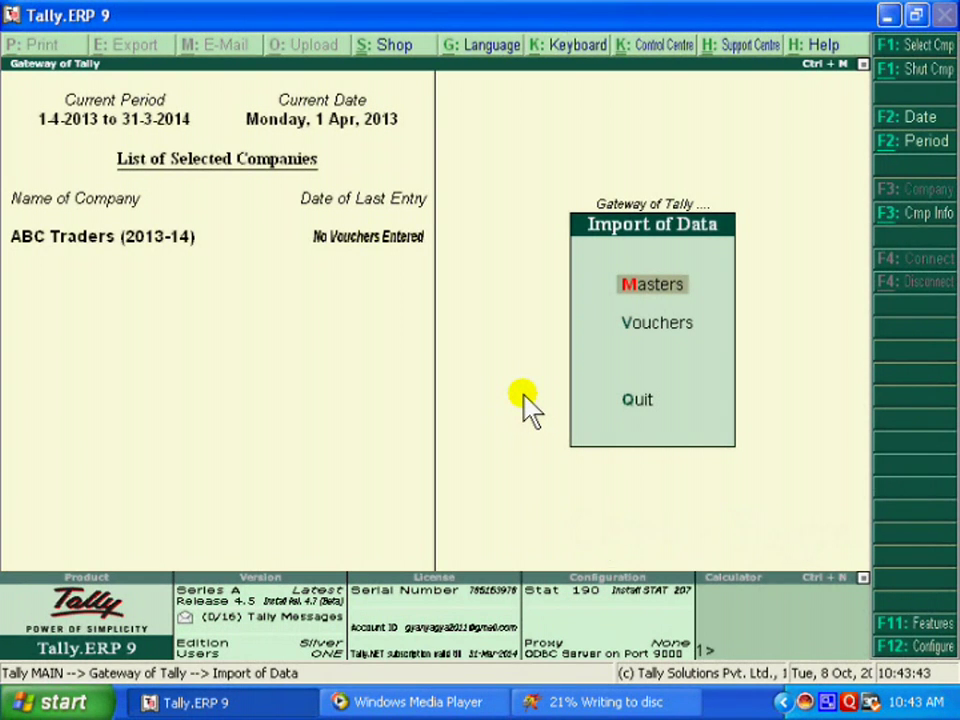
key(Escape)
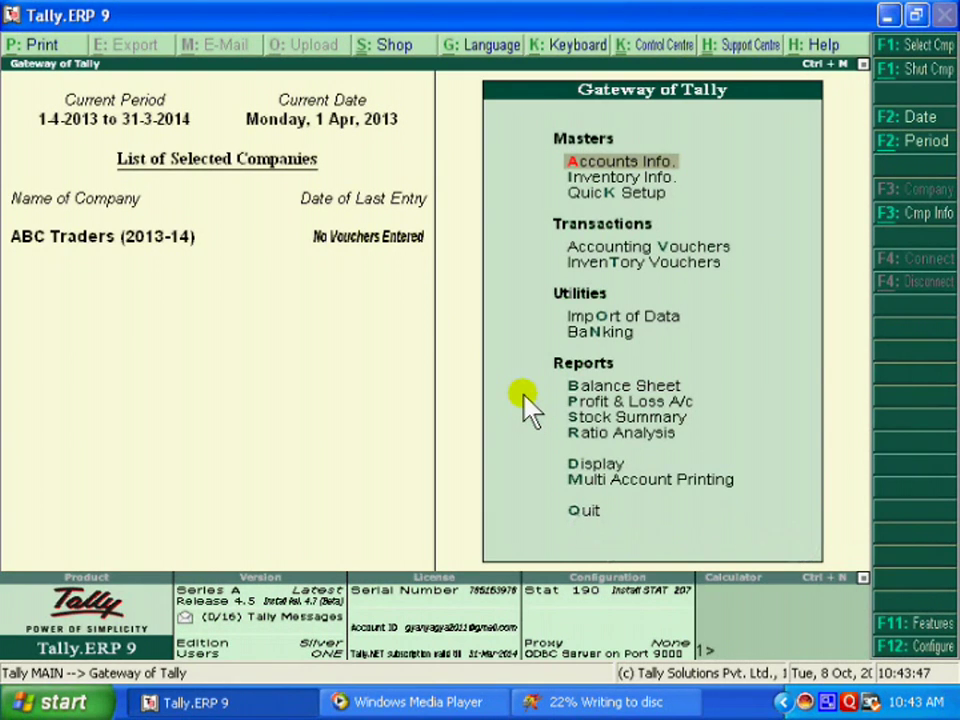
- Open the list of ledgers for displaying a single ledger from the accounts masters
click(628, 163)
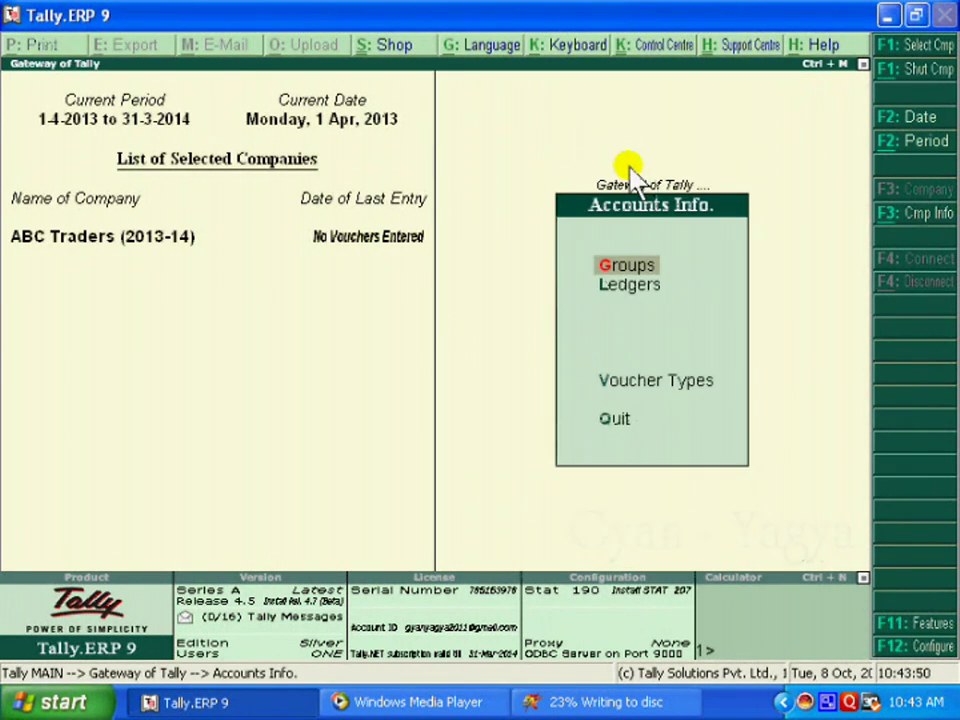
key(Down)
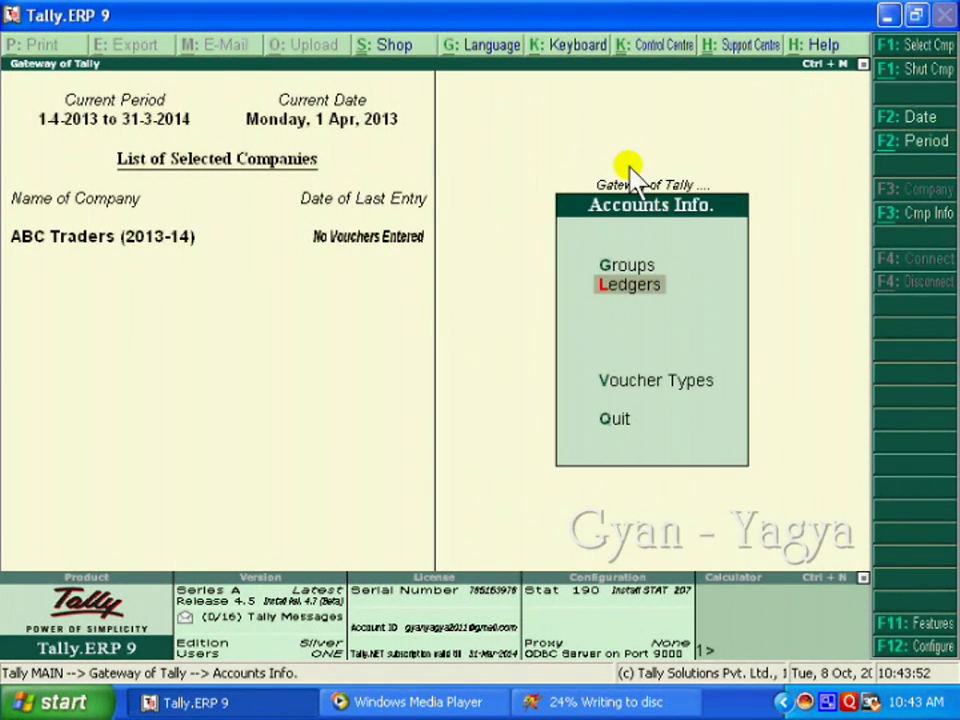
key(Return)
key(Down)
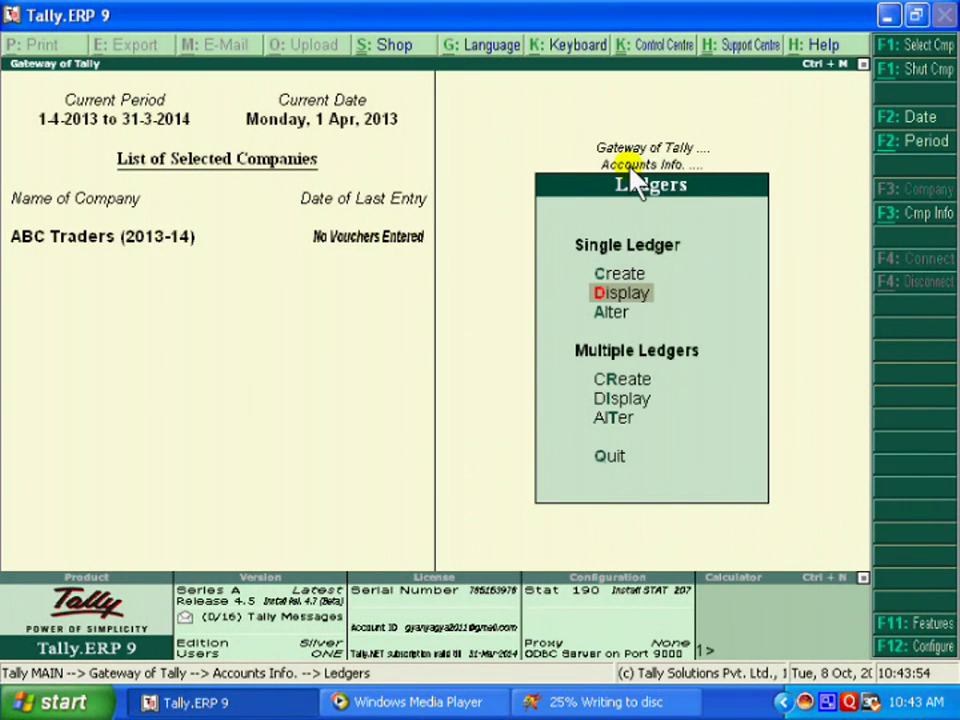
key(Return)
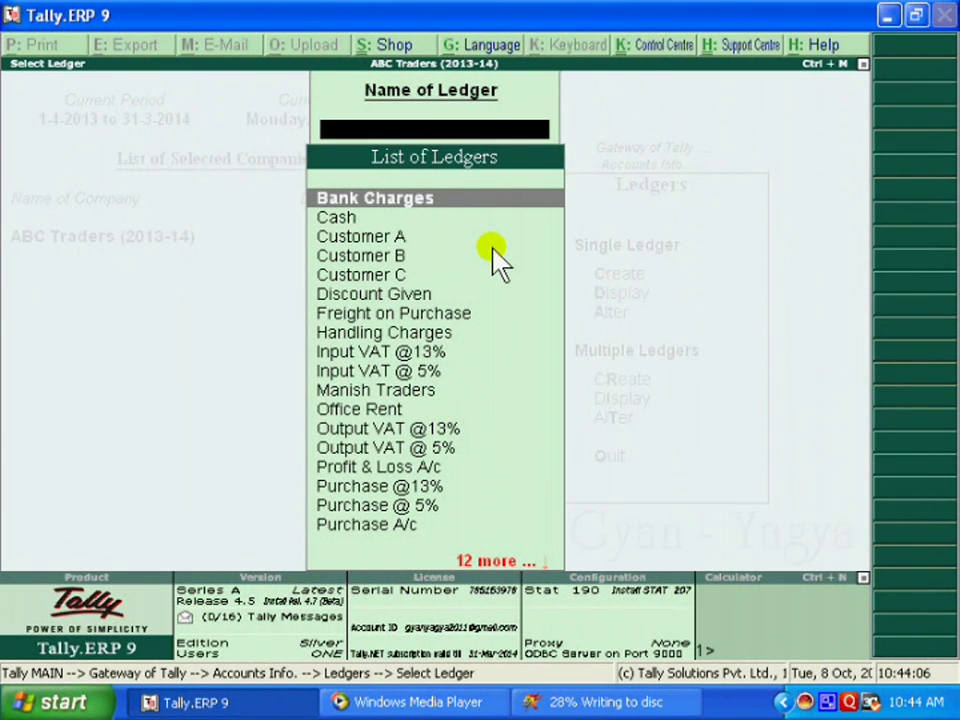
- Look through the whole list of imported ledgers down to its end and return to Bank Charges
key(Down)
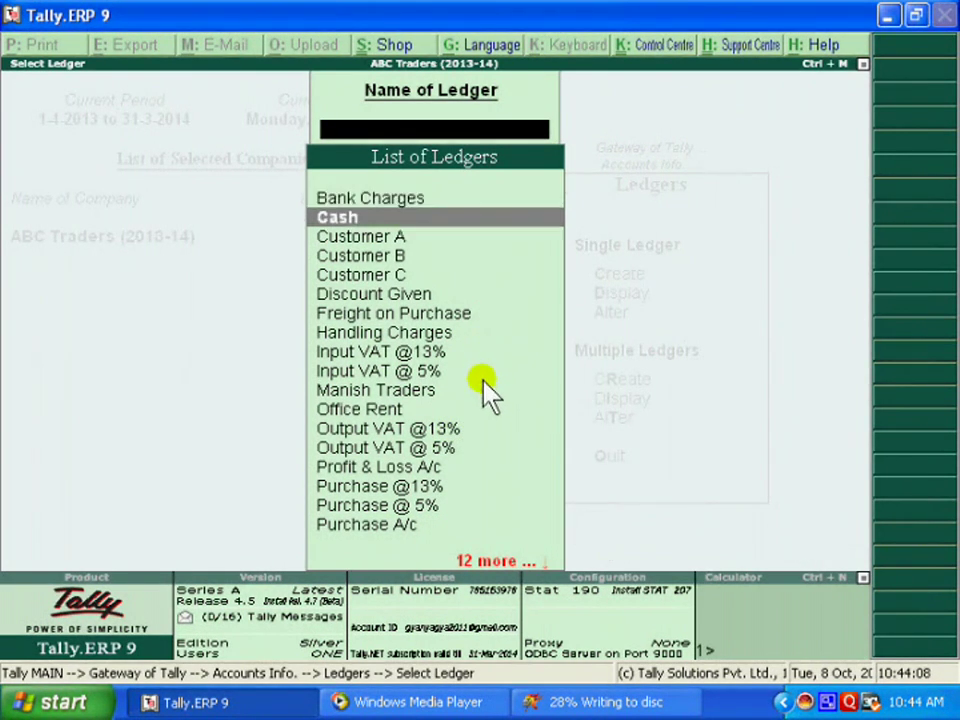
key(Down)
key(Down)
key(Down)
key(Down)
key(Down)
key(Down)
key(Down)
key(Down)
key(Down)
key(Down)
key(Down)
key(Down)
key(Down)
key(Down)
key(Down)
key(Down)
key(Down)
key(Down)
key(Down)
key(Down)
key(Up)
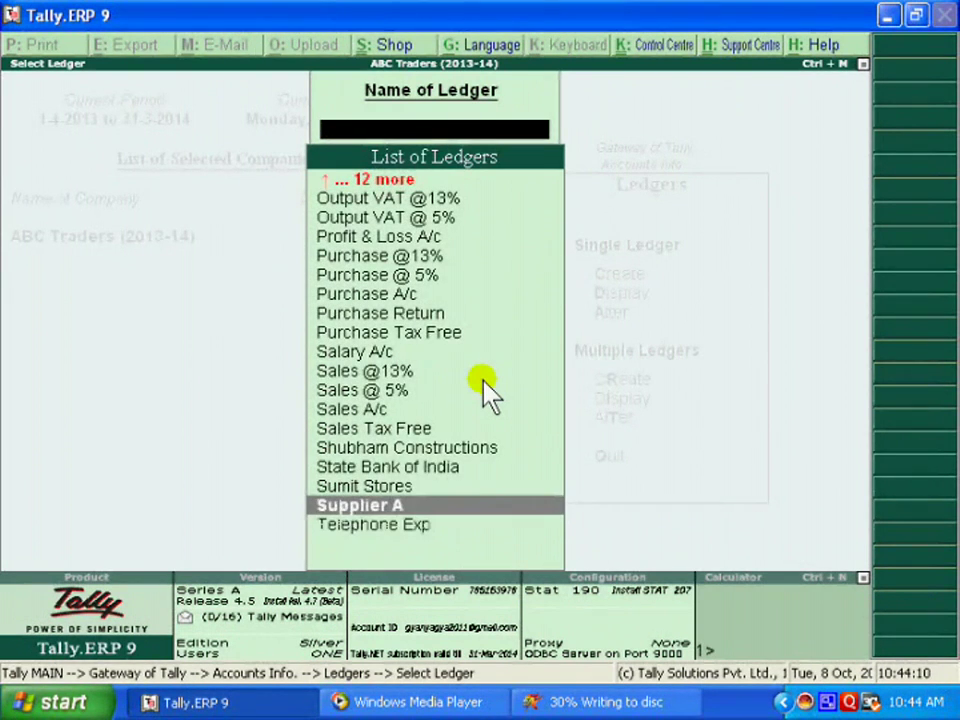
key(Up)
key(Up)
key(Up)
key(Up)
key(Up)
key(Up)
key(Up)
key(Up)
key(Up)
key(Up)
key(Up)
key(Up)
key(Up)
key(Up)
key(Up)
key(Up)
key(Up)
key(Up)
key(Up)
key(Up)
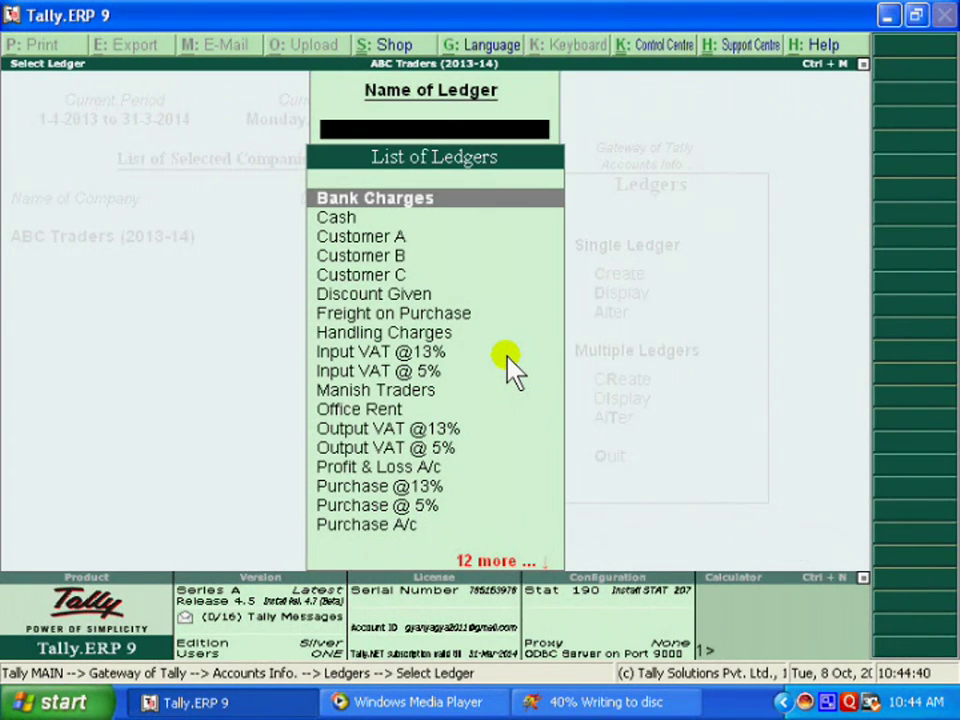
- Display the Manish Traders ledger, check its group and opening balance, and return to the ledger list
key(Down)
key(Down)
key(Down)
key(Down)
key(Down)
key(Down)
key(Down)
key(Down)
key(Down)
key(Down)
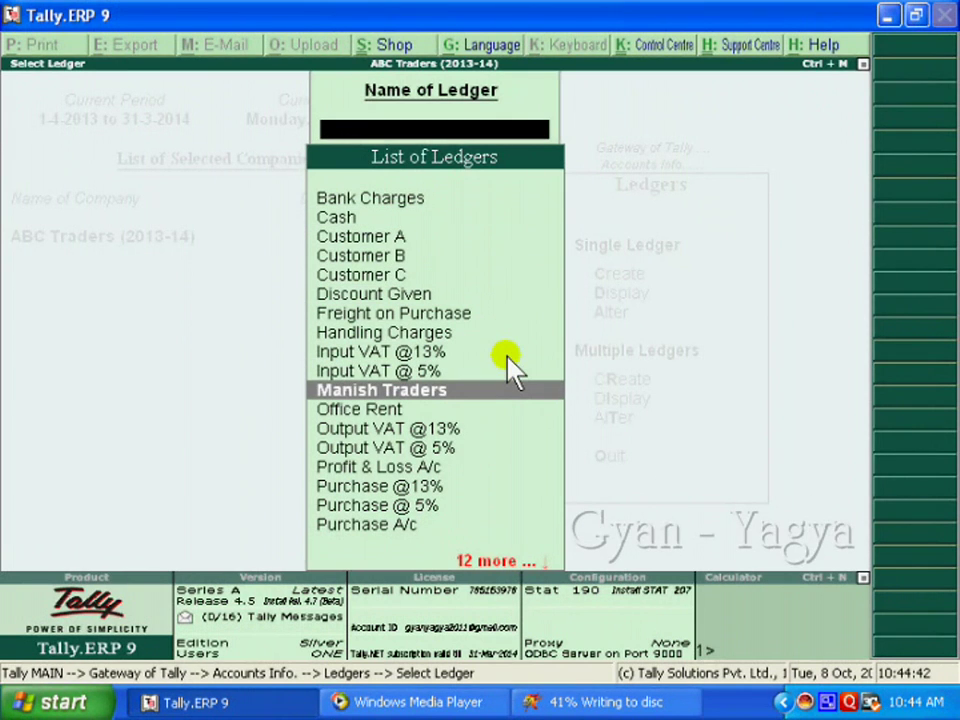
click(470, 390)
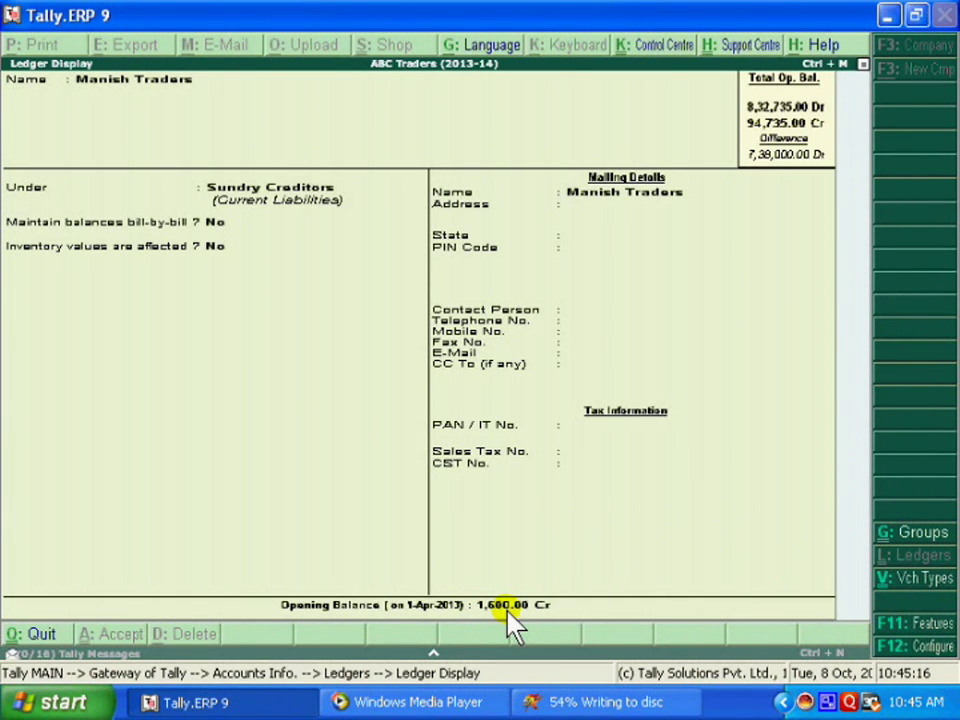
key(Escape)
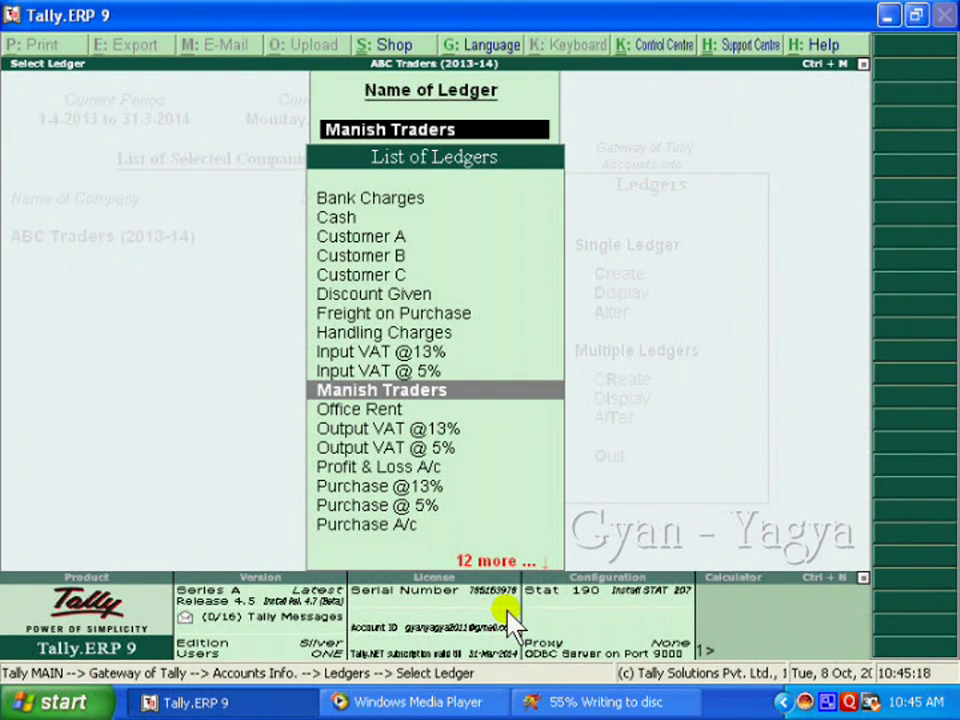
- Display the Office Rent ledger to check its group and opening balance, and return to the Gateway of Tally
key(Down)
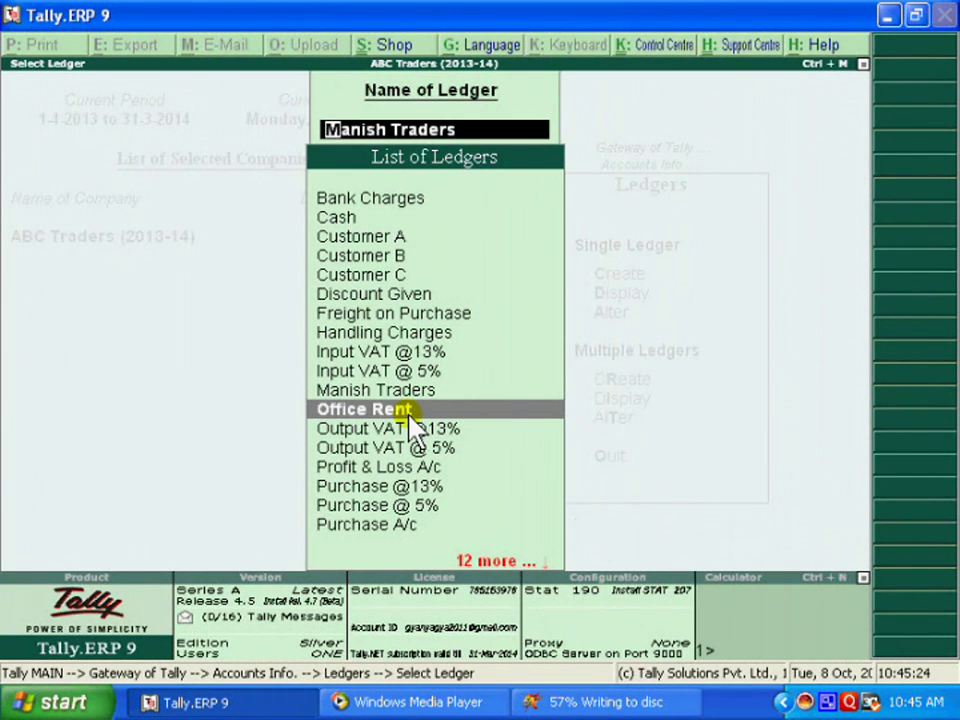
key(Return)
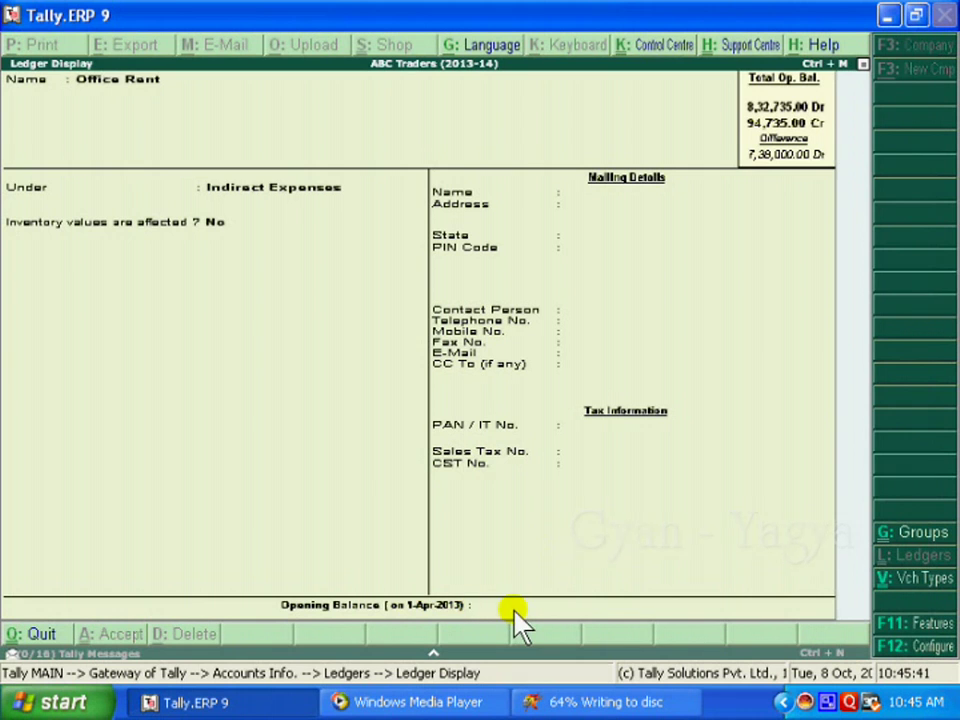
key(Escape)
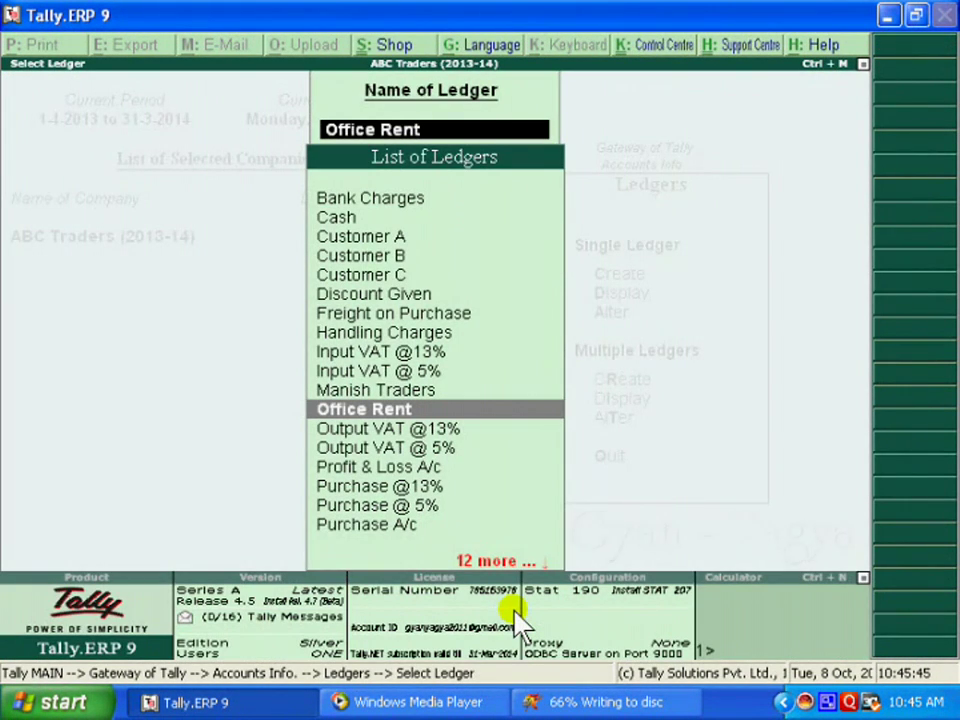
key(Escape)
key(Escape)
key(Escape)
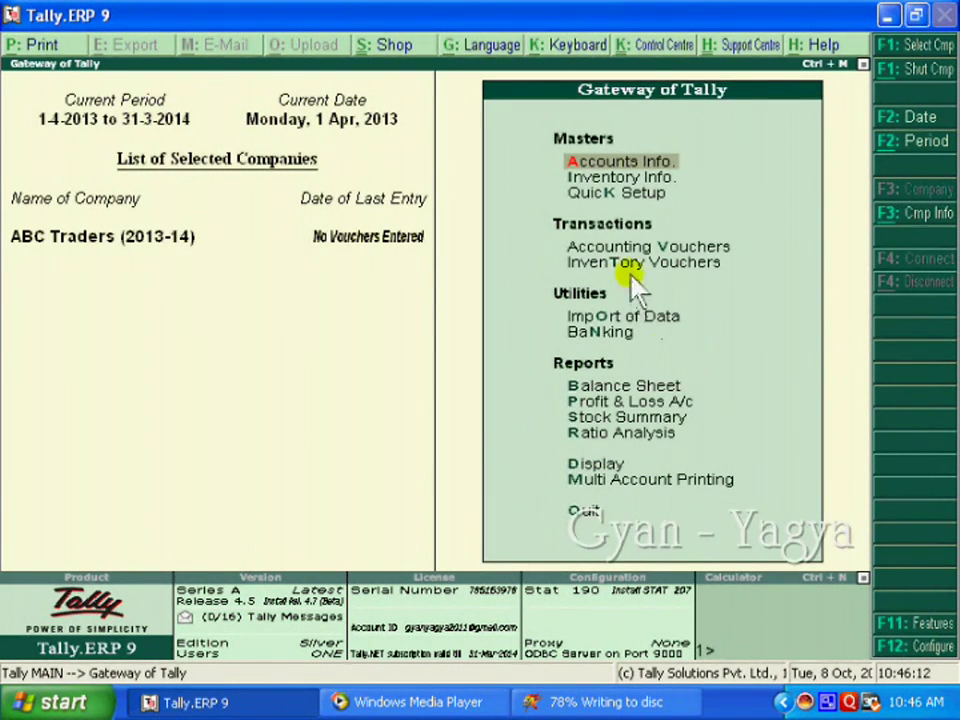
- Display the Bricks stock item from the inventory masters, check its opening quantity, rate and value, and return to the item list
key(Down)
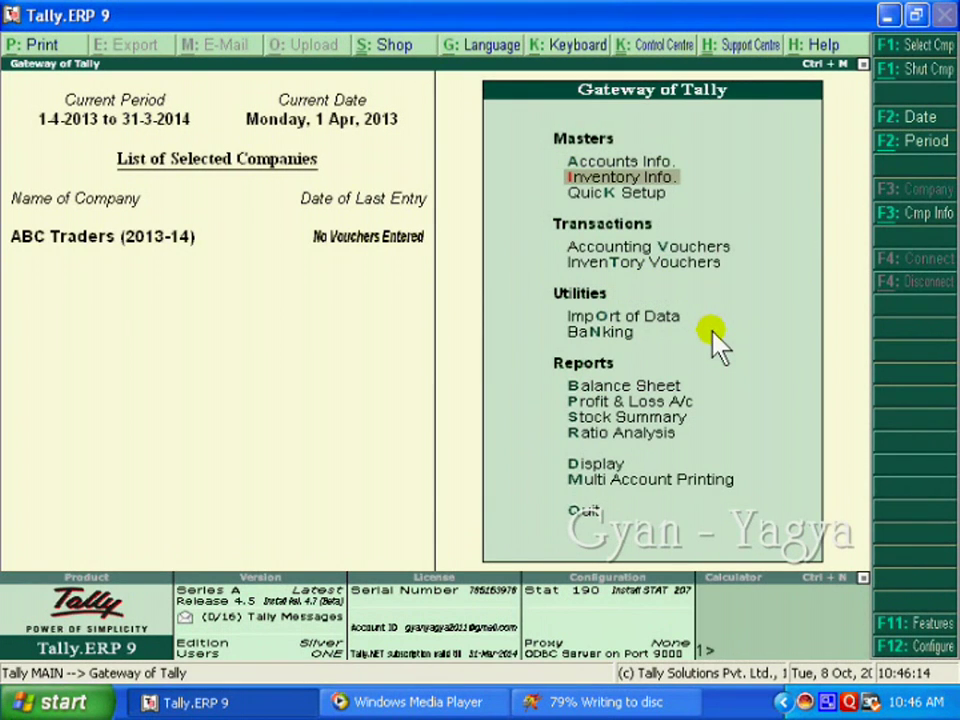
click(667, 180)
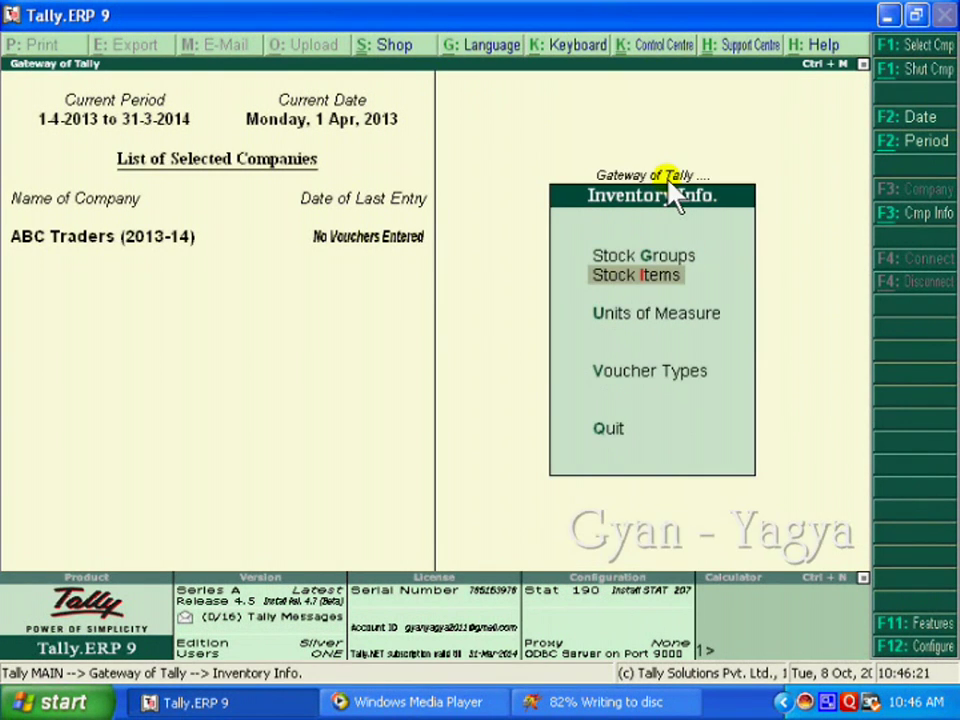
click(665, 280)
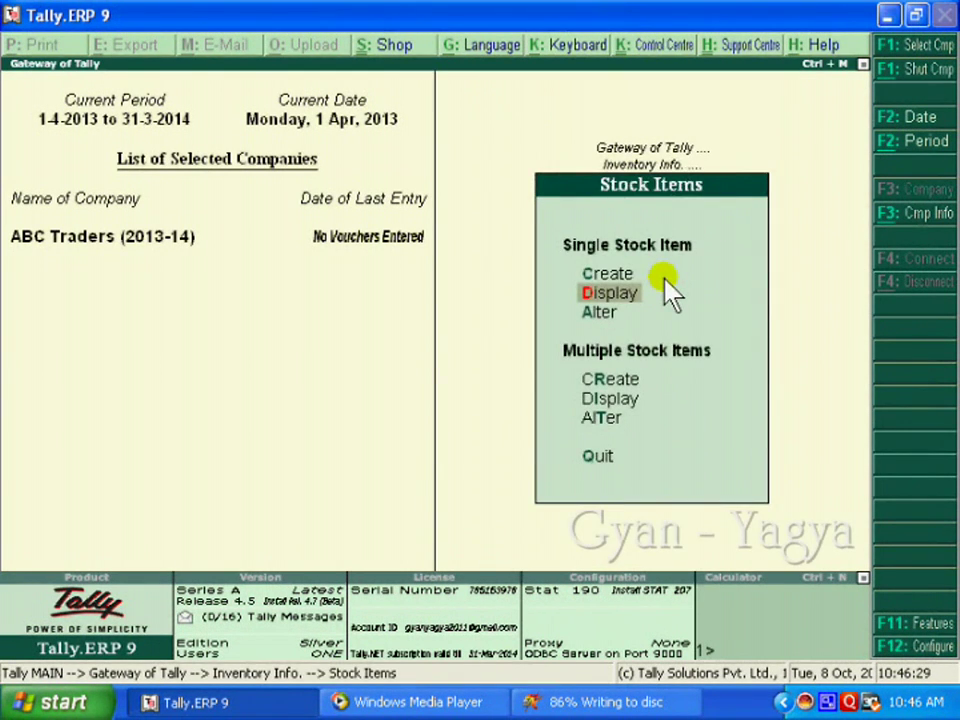
click(668, 292)
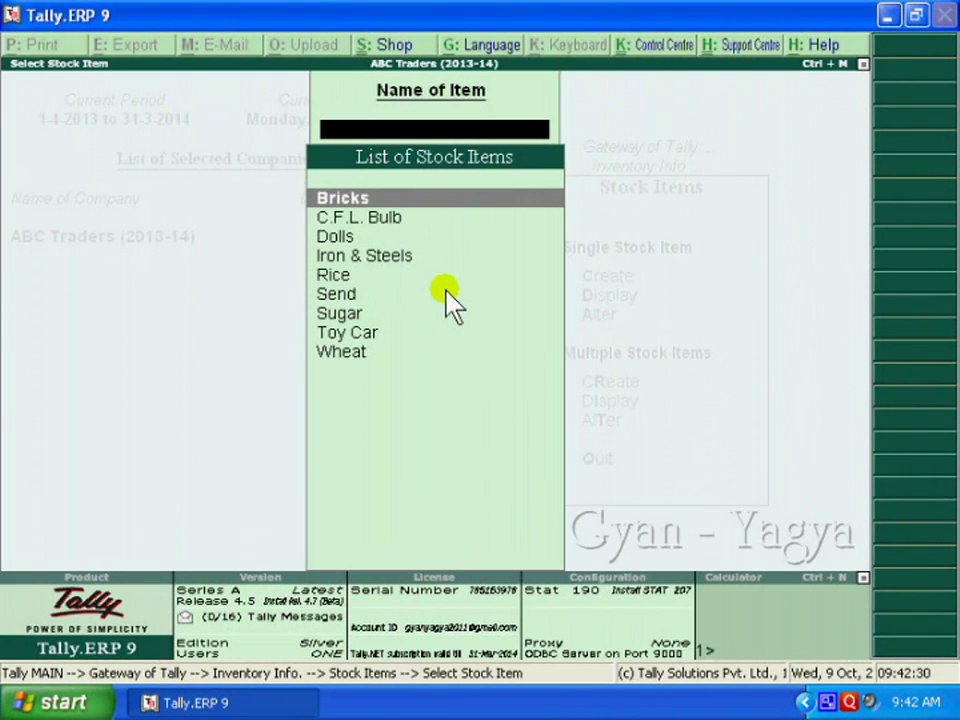
key(Return)
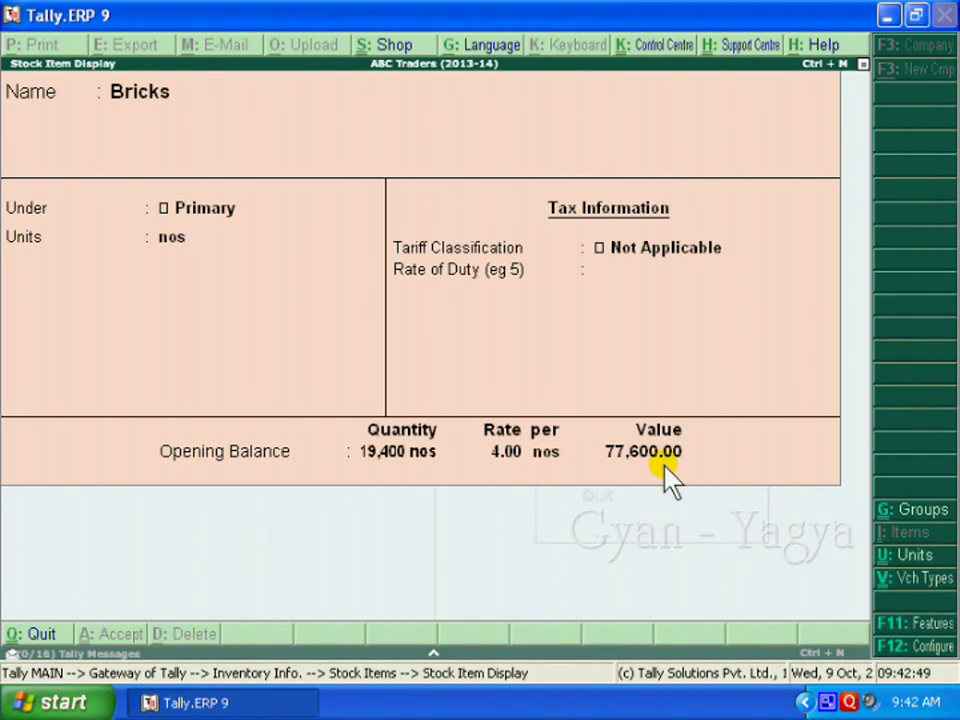
key(Escape)
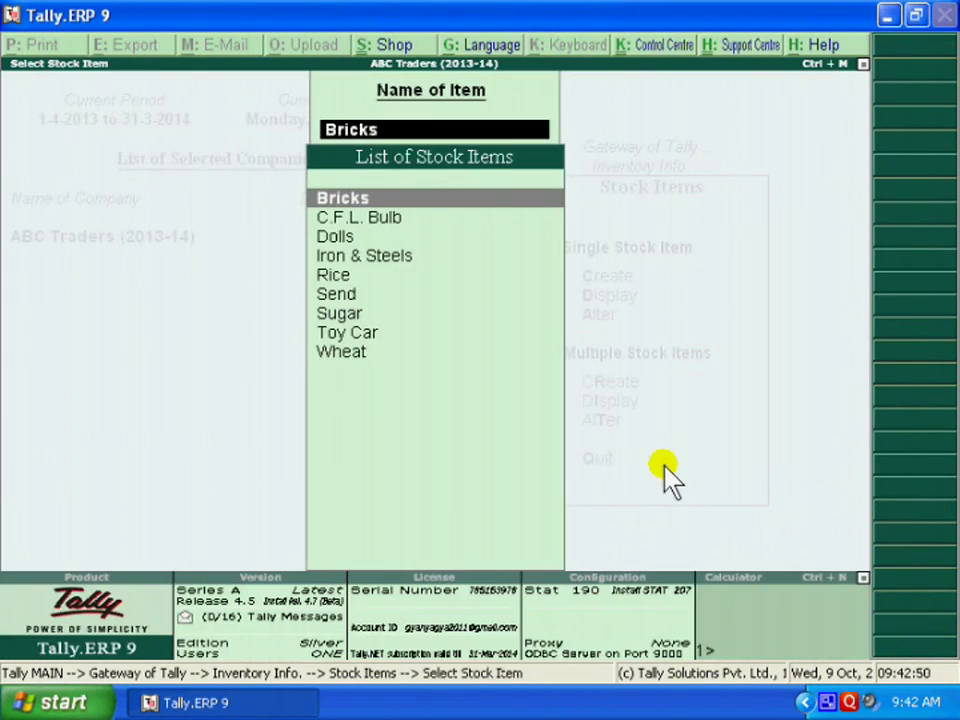